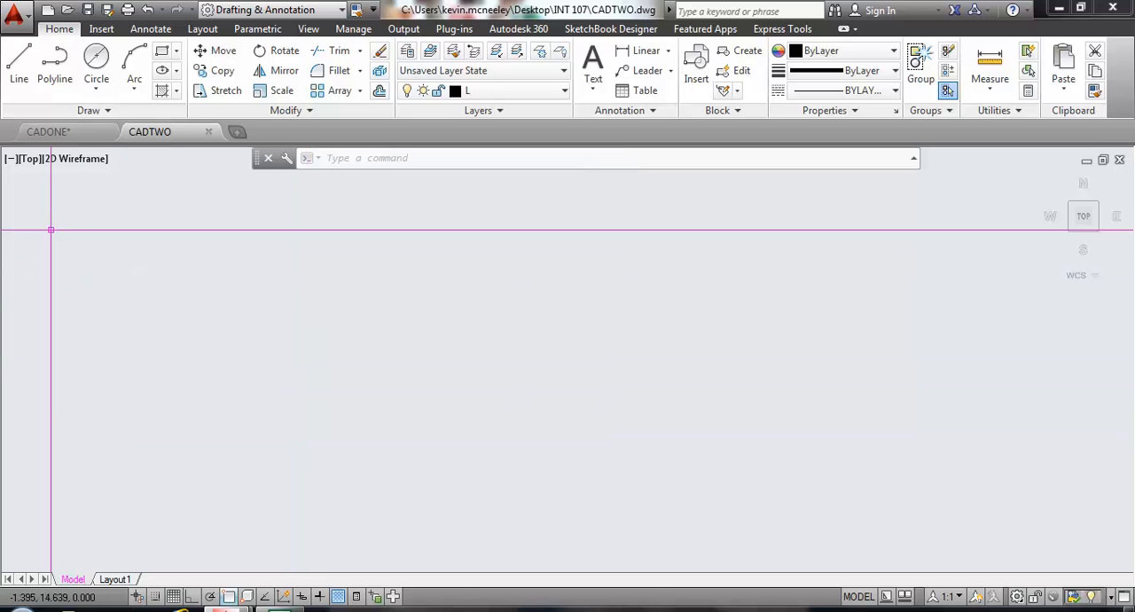
With Ortho on, draw a closed rectangle 7.5 wide and 5 high from connected line segments.
{"action": "left_click", "coordinate": [25, 77]}
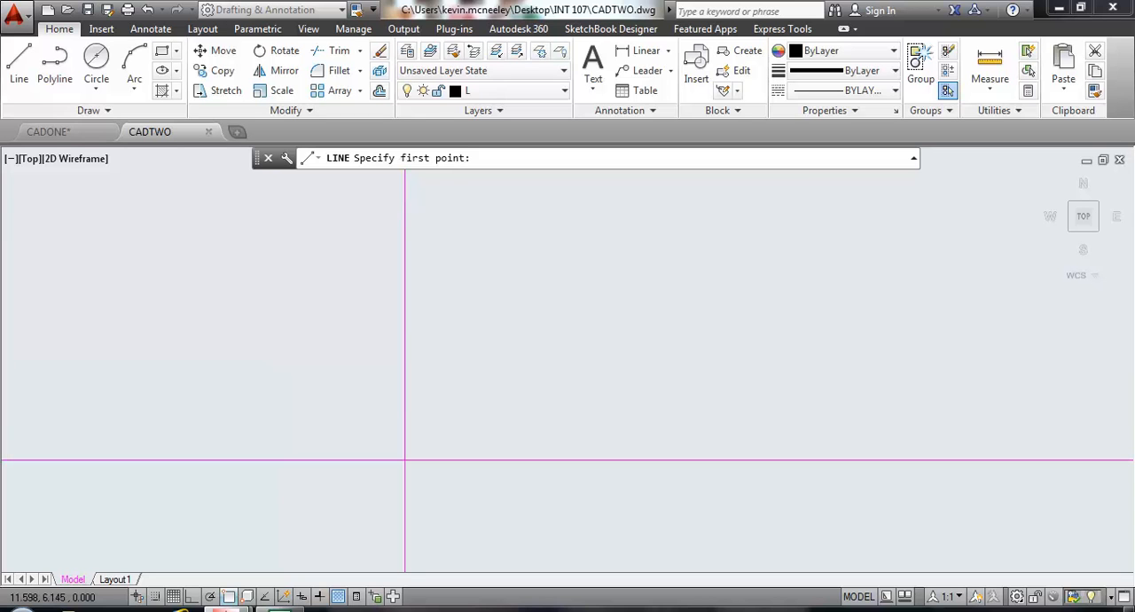
{"action": "left_click", "coordinate": [329, 437]}
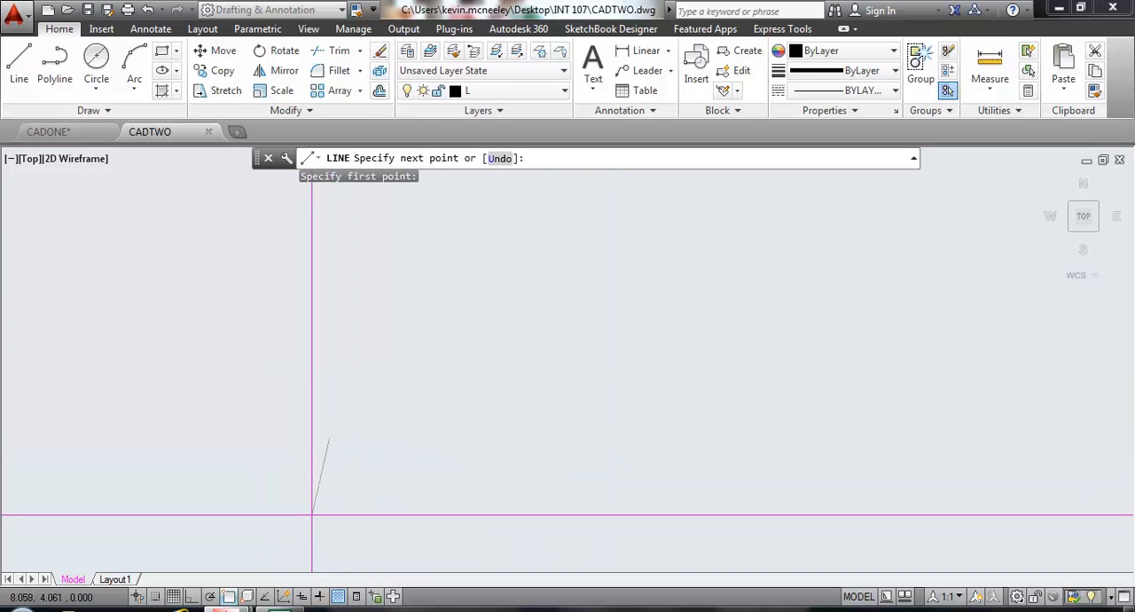
{"action": "left_click", "coordinate": [191, 596]}
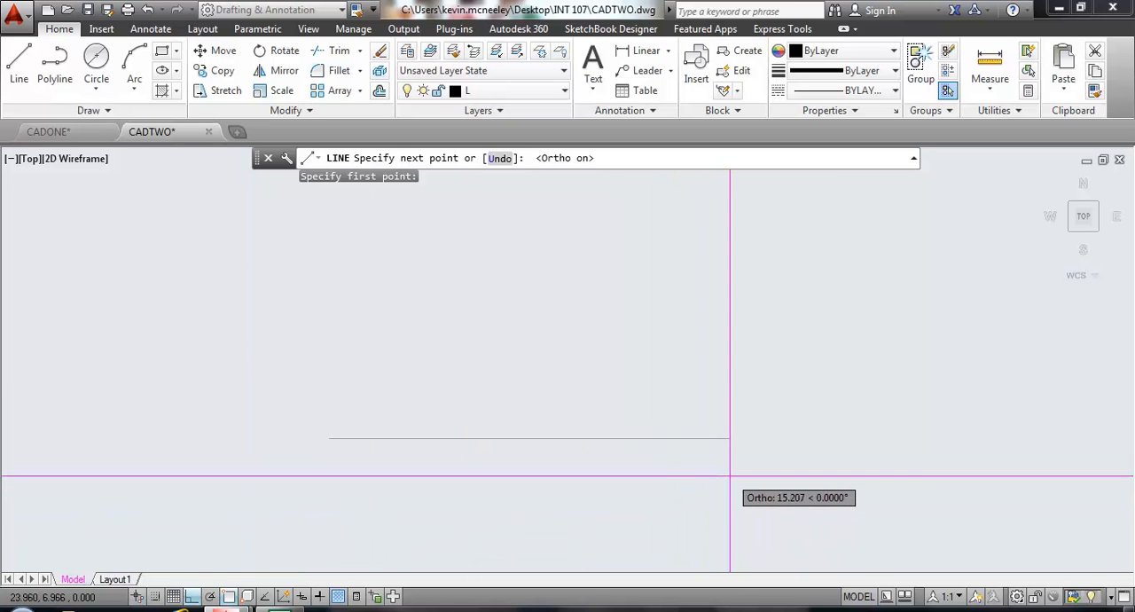
{"action": "type", "text": "7.5"}
{"action": "key", "text": "Return"}
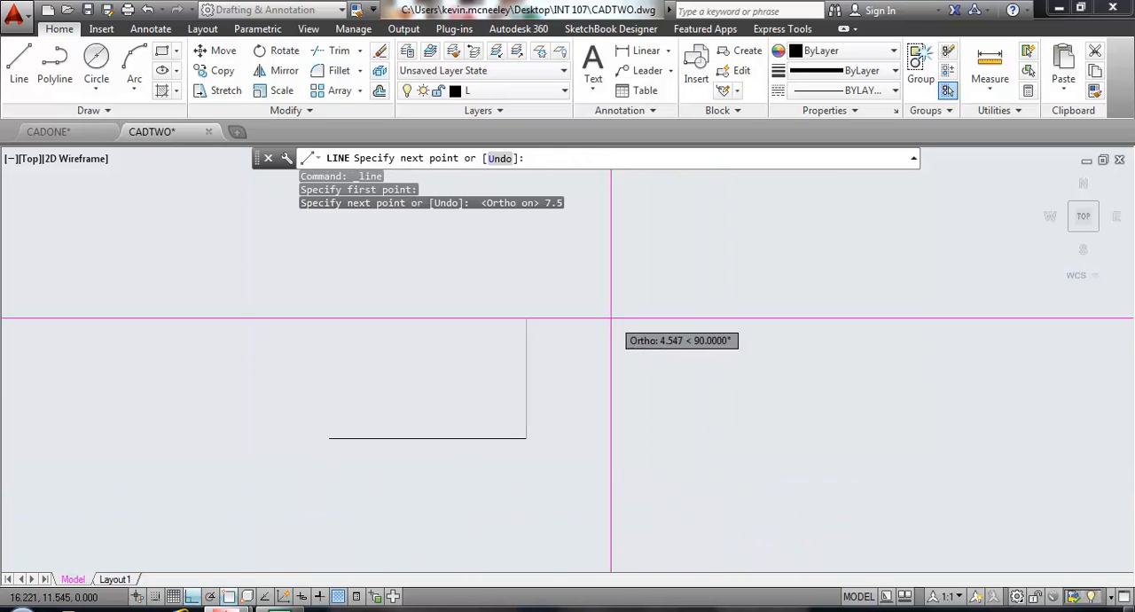
{"action": "type", "text": "5"}
{"action": "key", "text": "Return"}
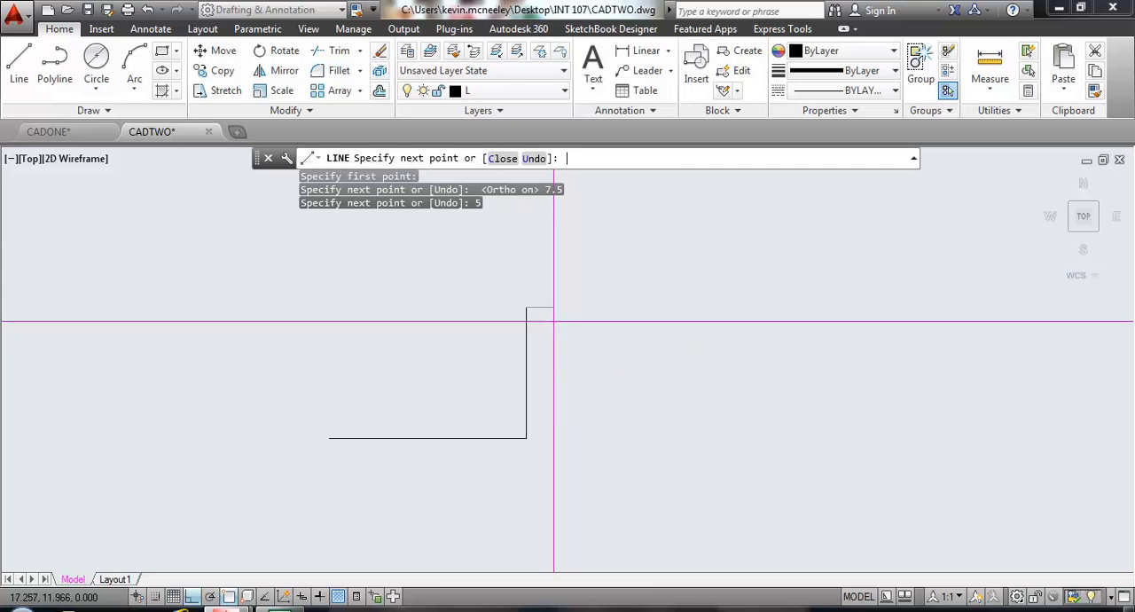
{"action": "type", "text": "7.5"}
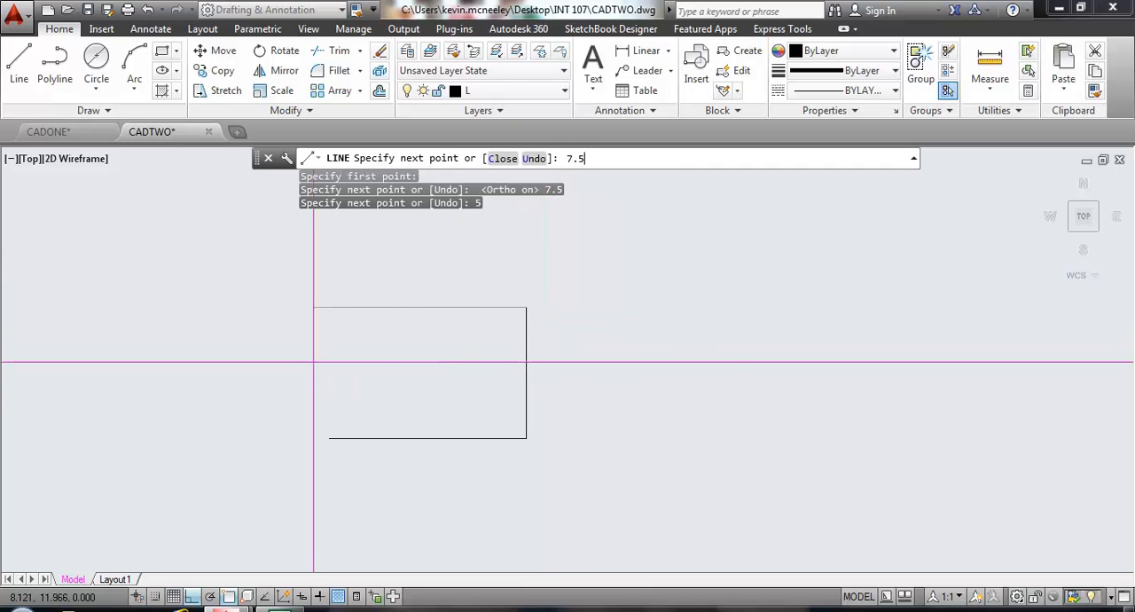
{"action": "key", "text": "Return"}
{"action": "left_click", "coordinate": [329, 438]}
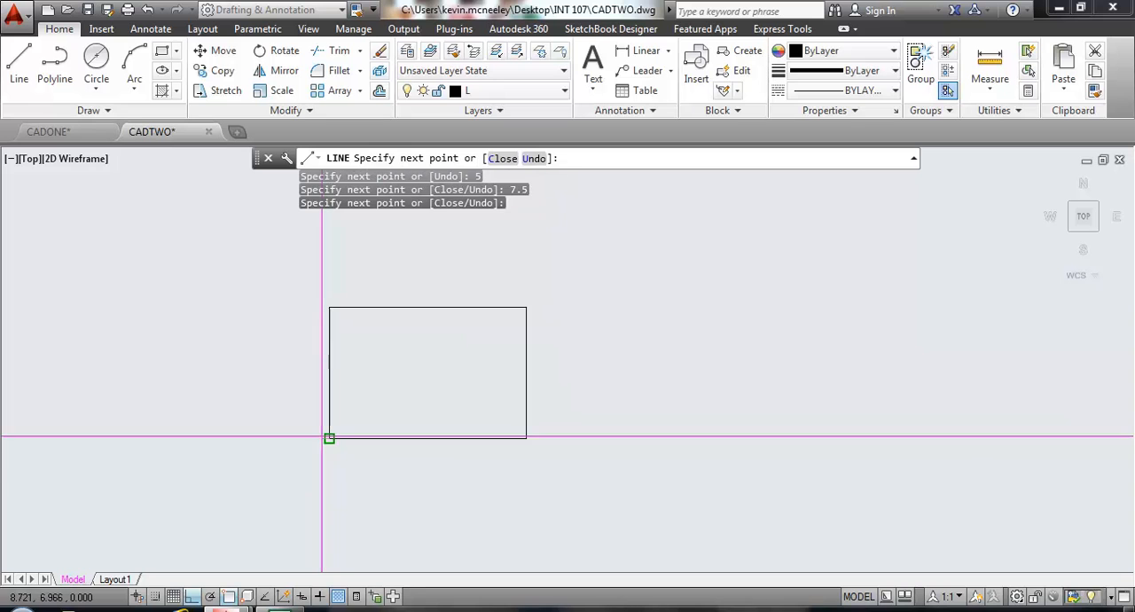
{"action": "key", "text": "Return"}
Offset the rectangle's left and right edges inward by 3.
{"action": "scroll", "coordinate": [365, 415], "scroll_direction": "up", "scroll_amount": 3}
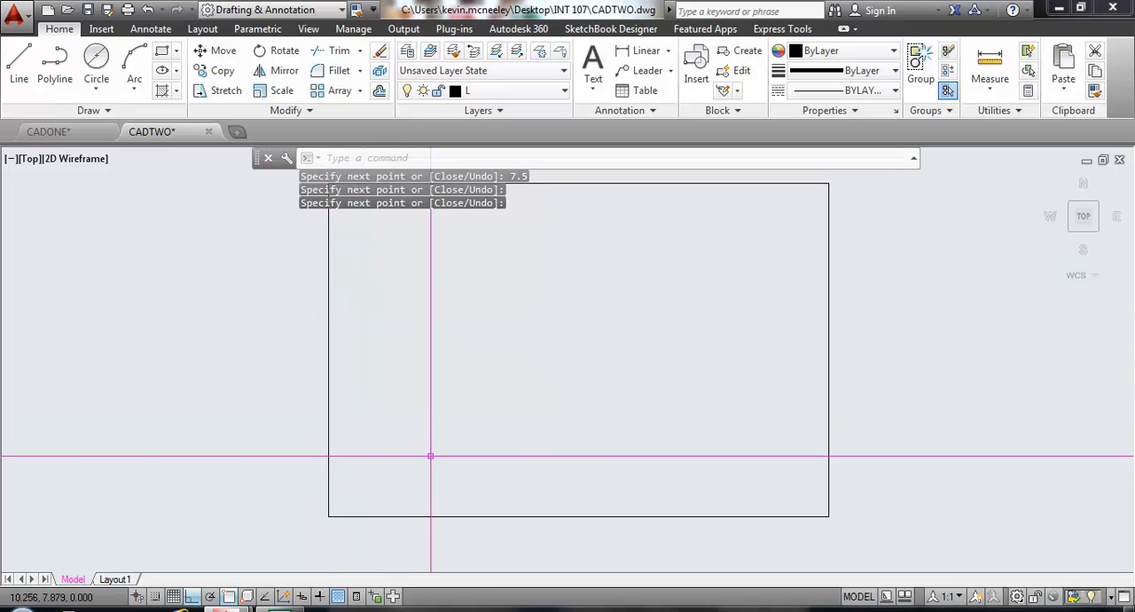
{"action": "scroll", "coordinate": [443, 494], "scroll_direction": "down", "scroll_amount": 1}
{"action": "middle_click_drag", "start_coordinate": [444, 494], "coordinate": [443, 484]}
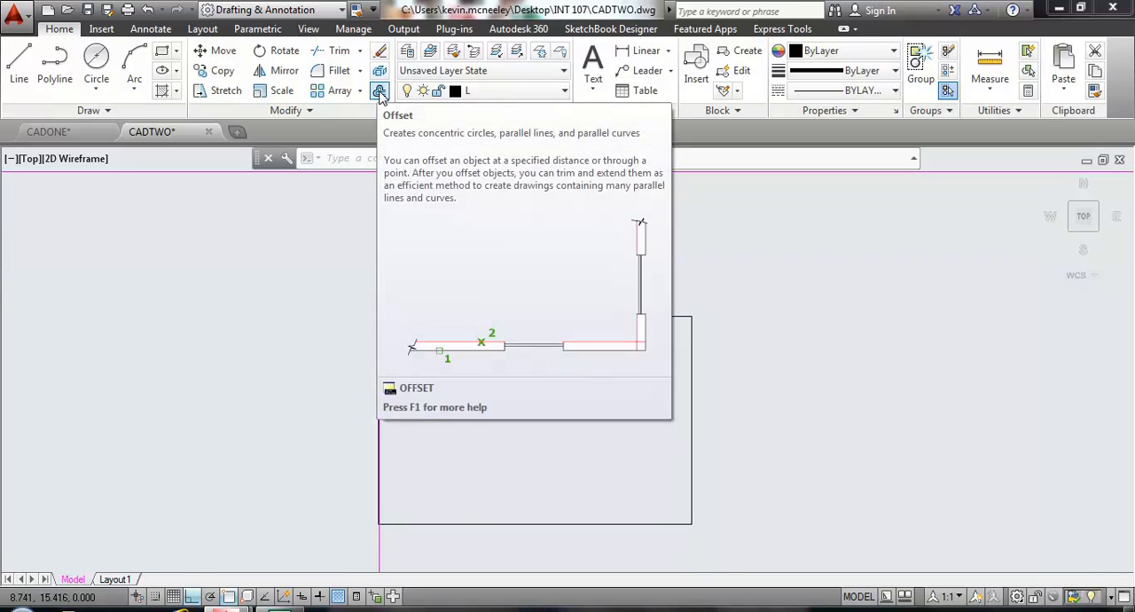
{"action": "left_click", "coordinate": [379, 92]}
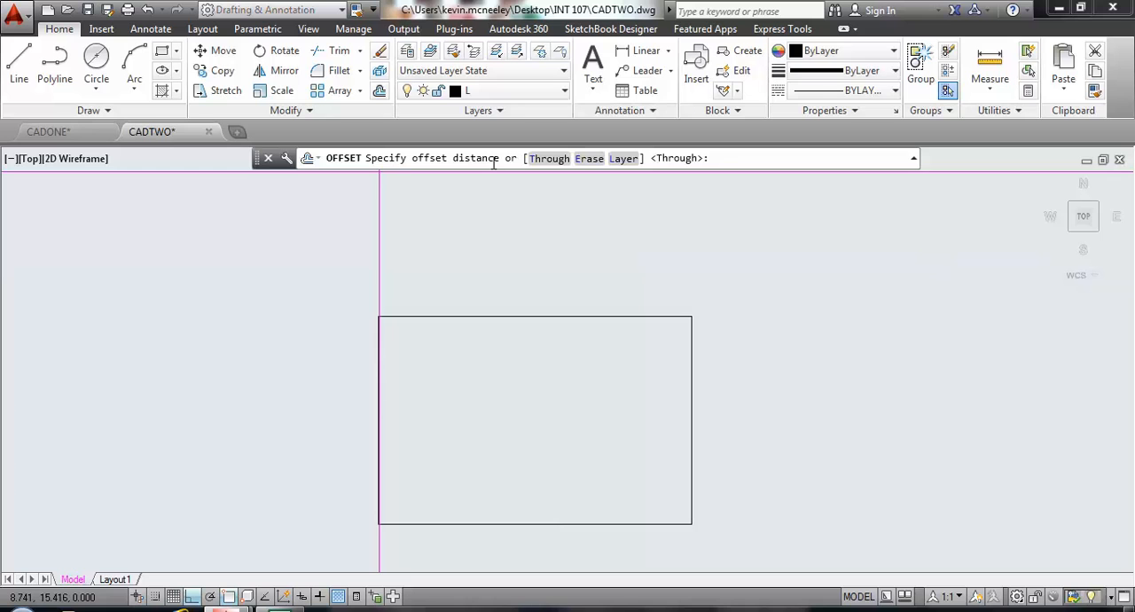
{"action": "type", "text": "3"}
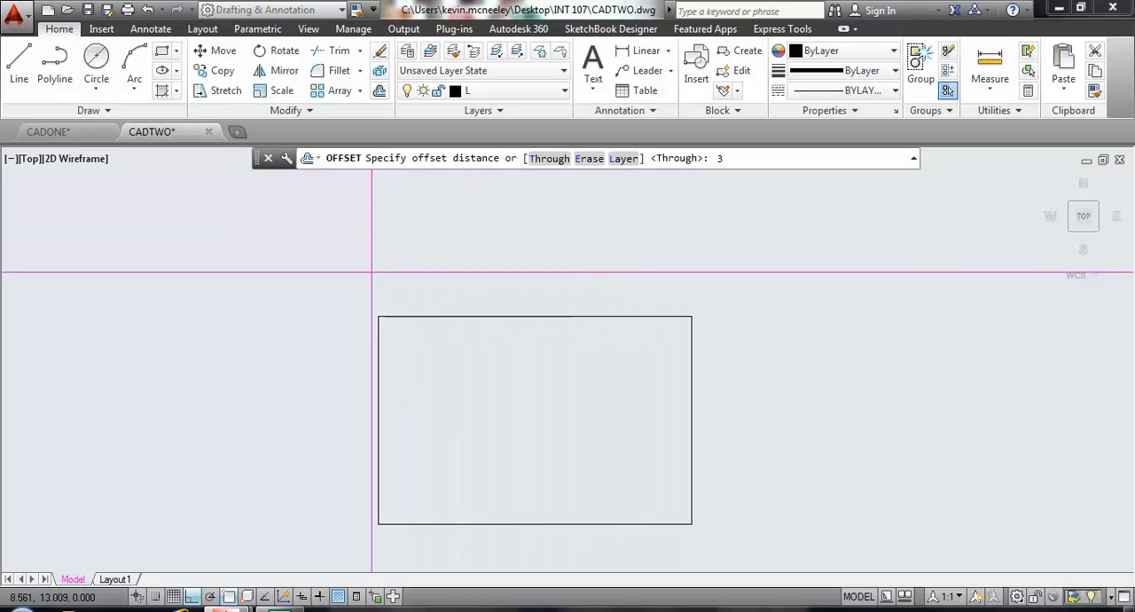
{"action": "key", "text": "Return"}
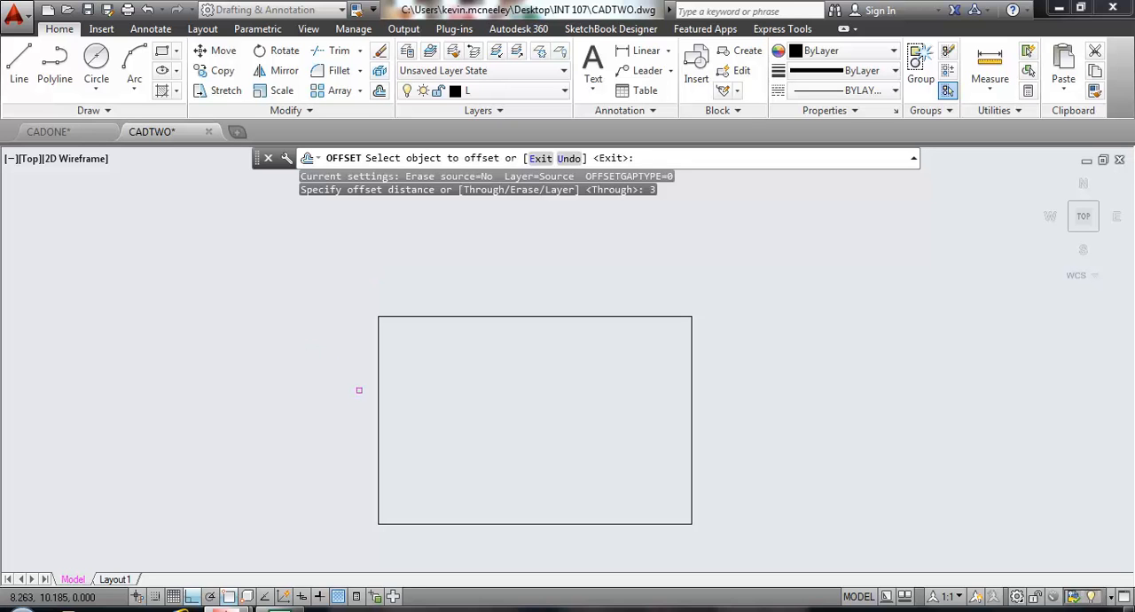
{"action": "left_click", "coordinate": [378, 405]}
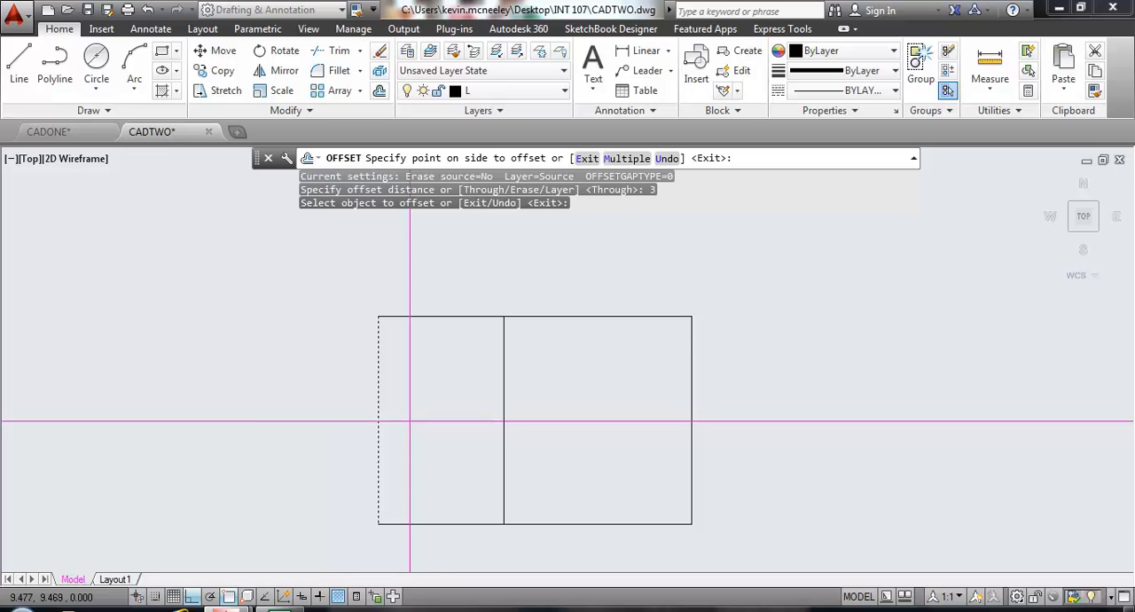
{"action": "left_click", "coordinate": [439, 426]}
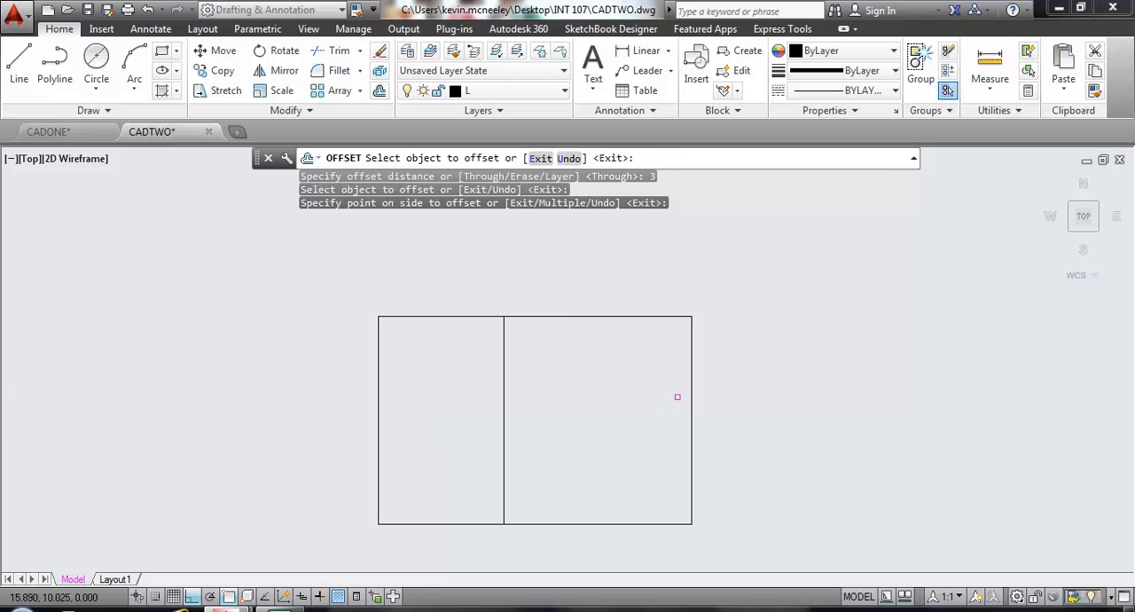
{"action": "left_click", "coordinate": [690, 378]}
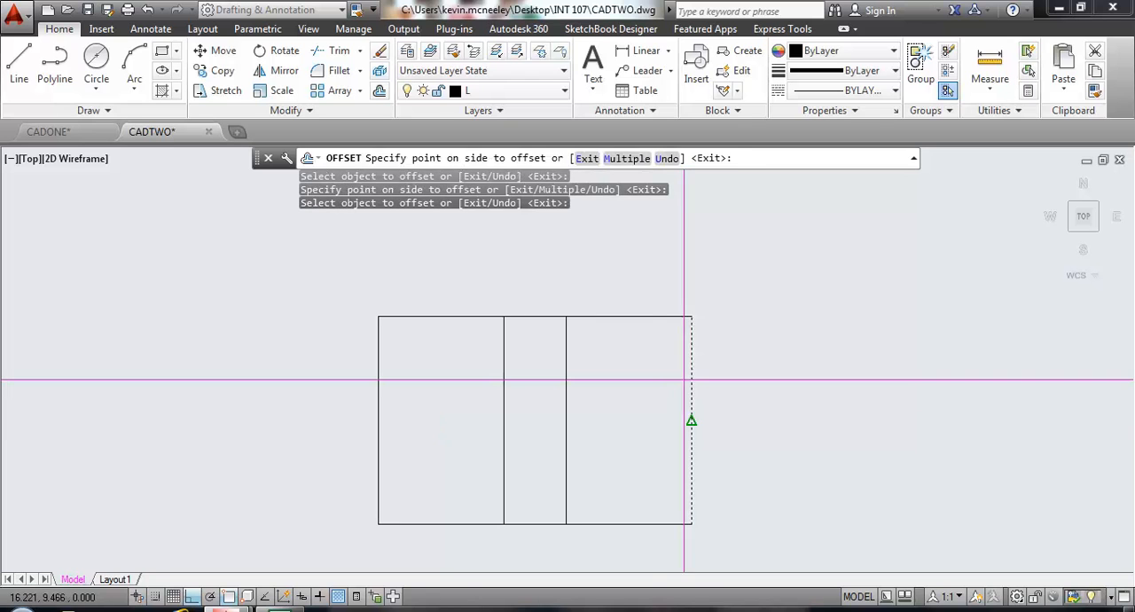
{"action": "left_click", "coordinate": [601, 382]}
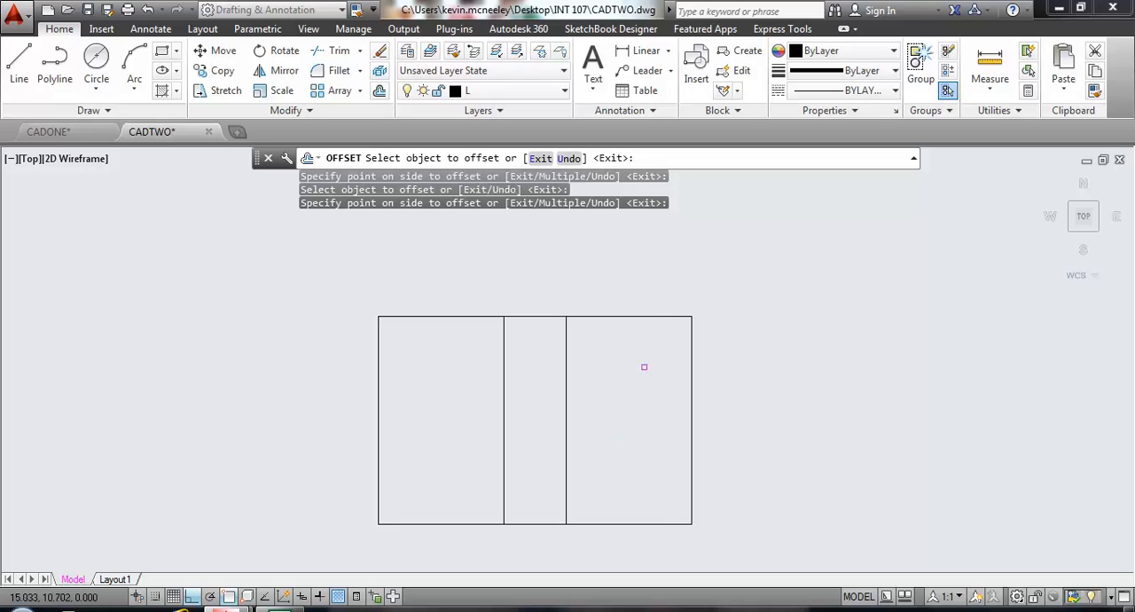
{"action": "key", "text": "Return"}
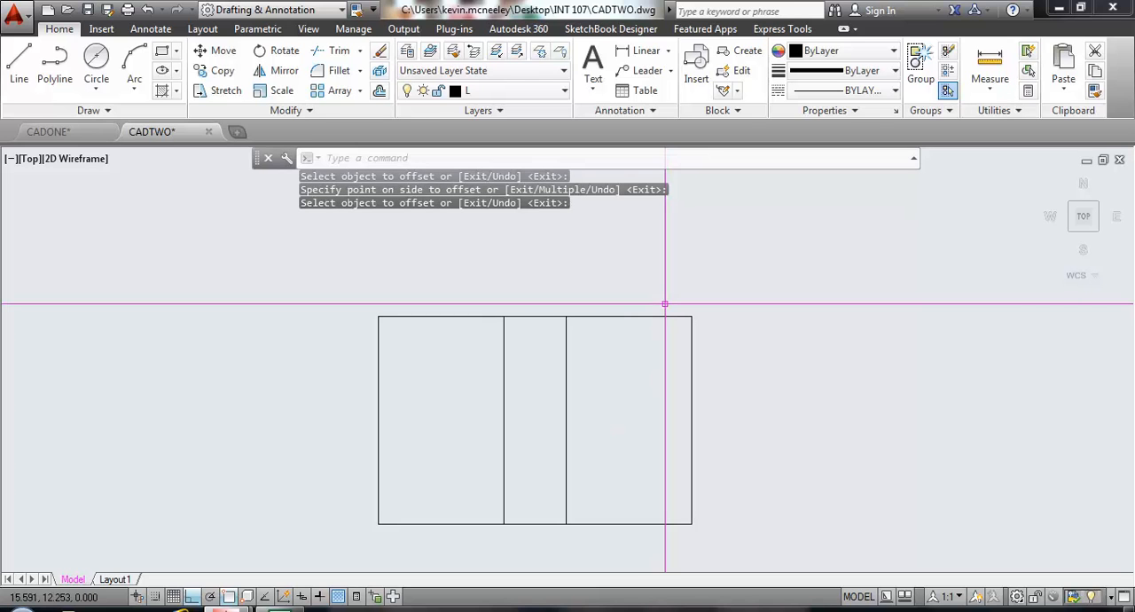
Offset the rectangle's bottom and top edges inward by 1.5.
{"action": "left_click", "coordinate": [378, 92]}
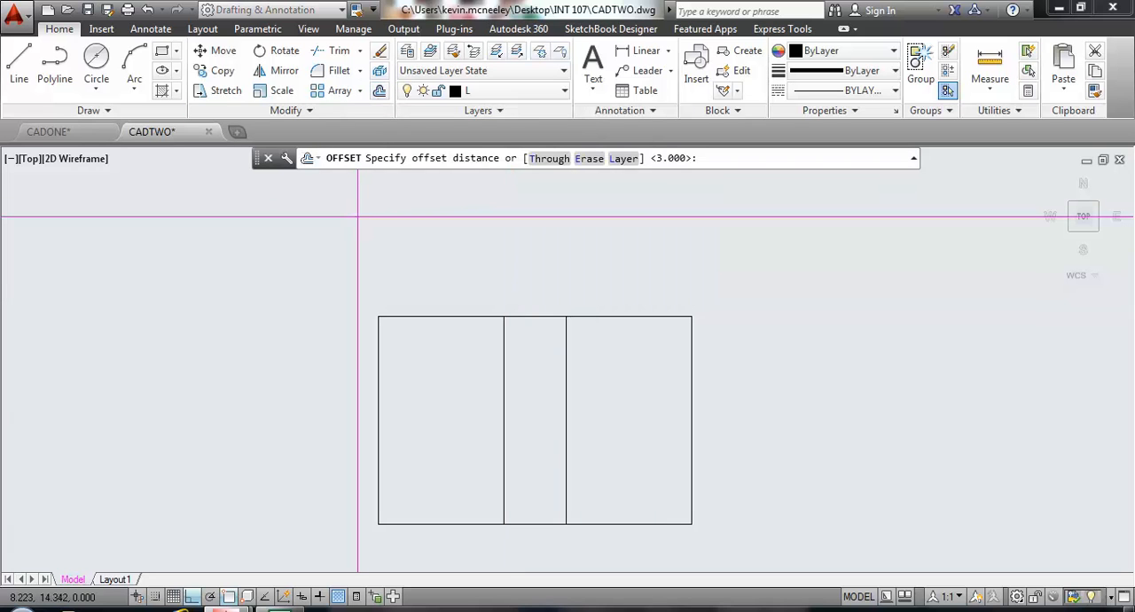
{"action": "type", "text": "1.5"}
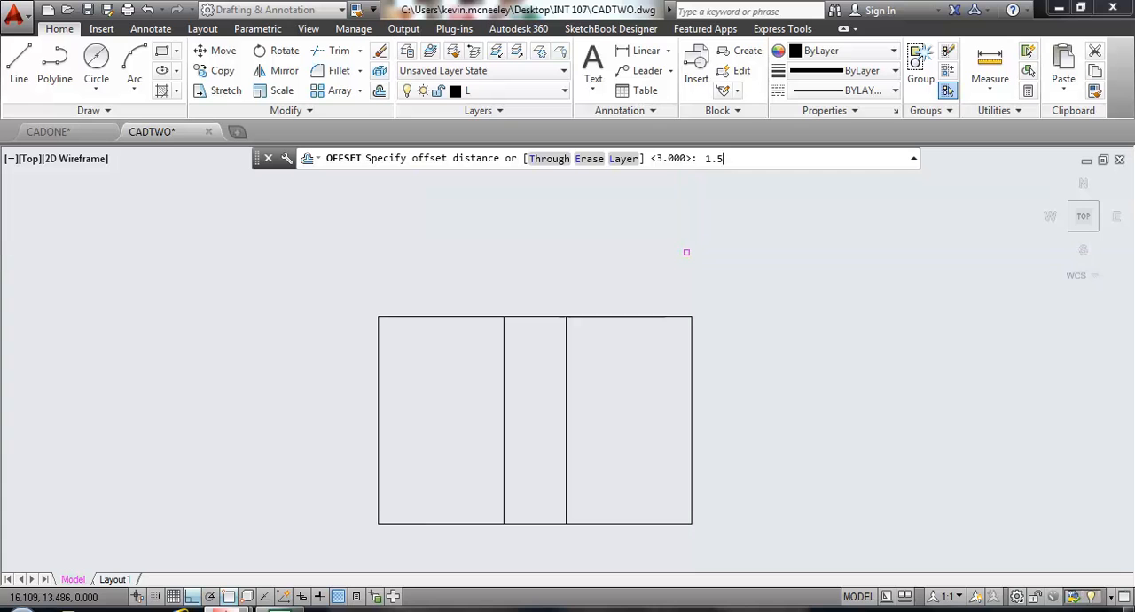
{"action": "key", "text": "Return"}
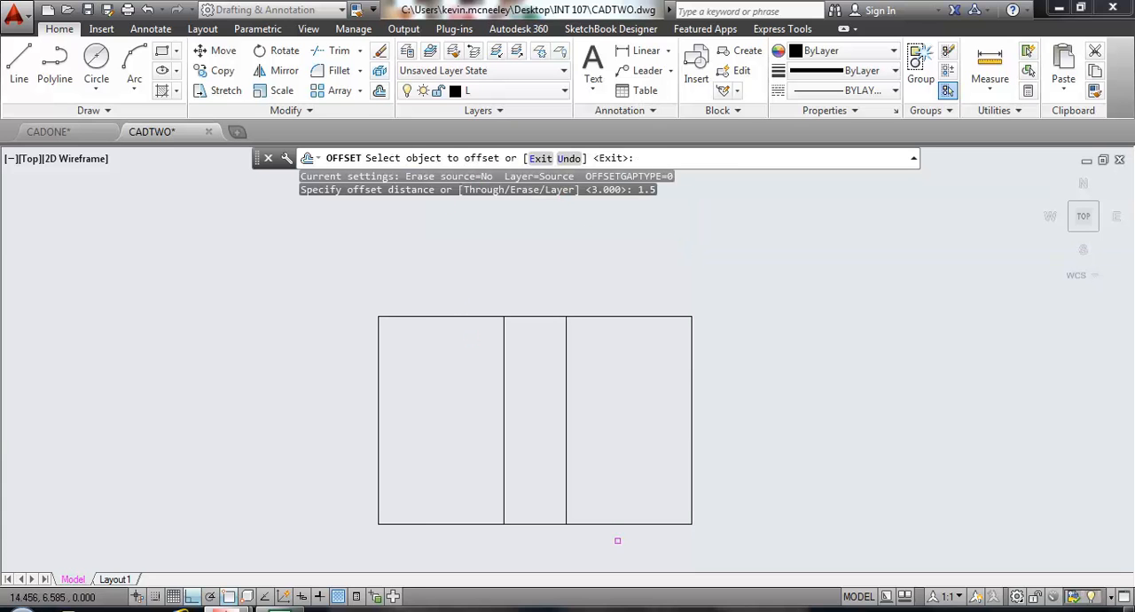
{"action": "left_click", "coordinate": [607, 522]}
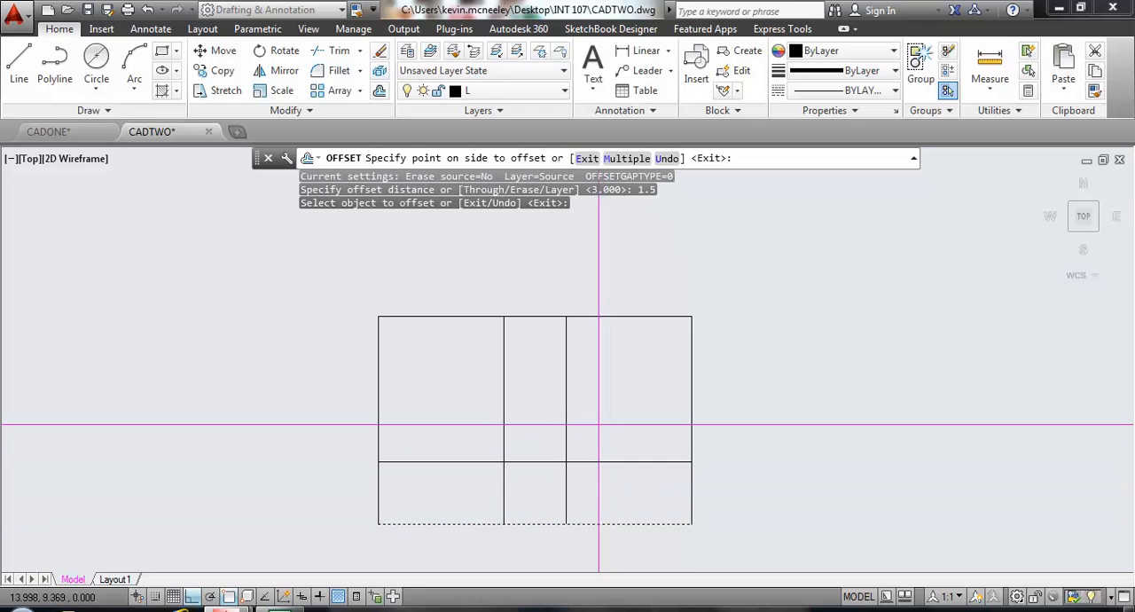
{"action": "left_click", "coordinate": [590, 439]}
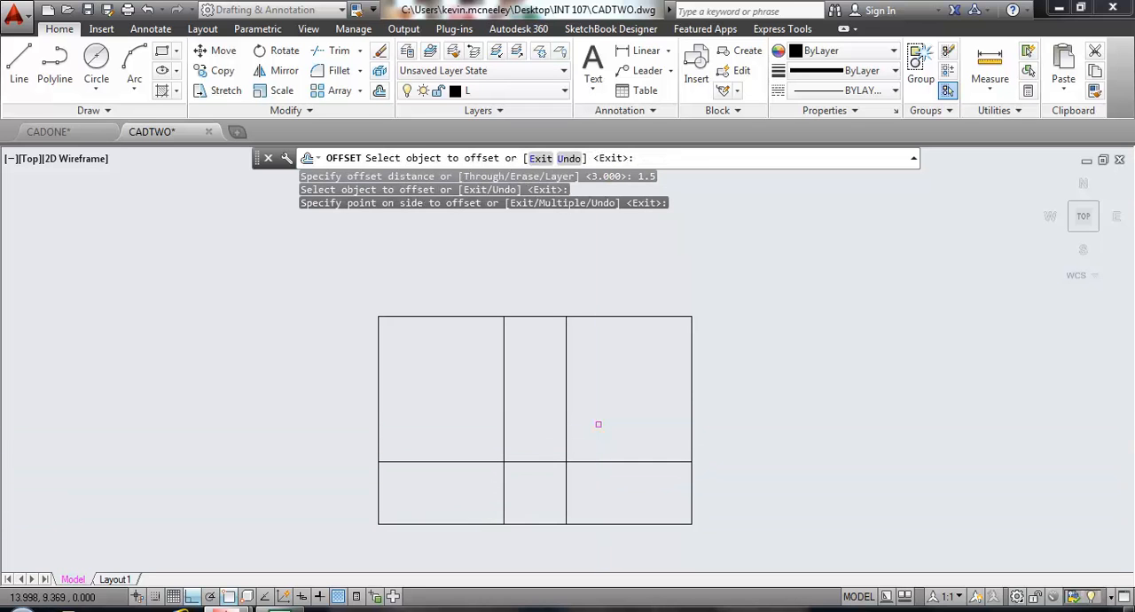
{"action": "left_click", "coordinate": [585, 317]}
{"action": "left_click", "coordinate": [613, 390]}
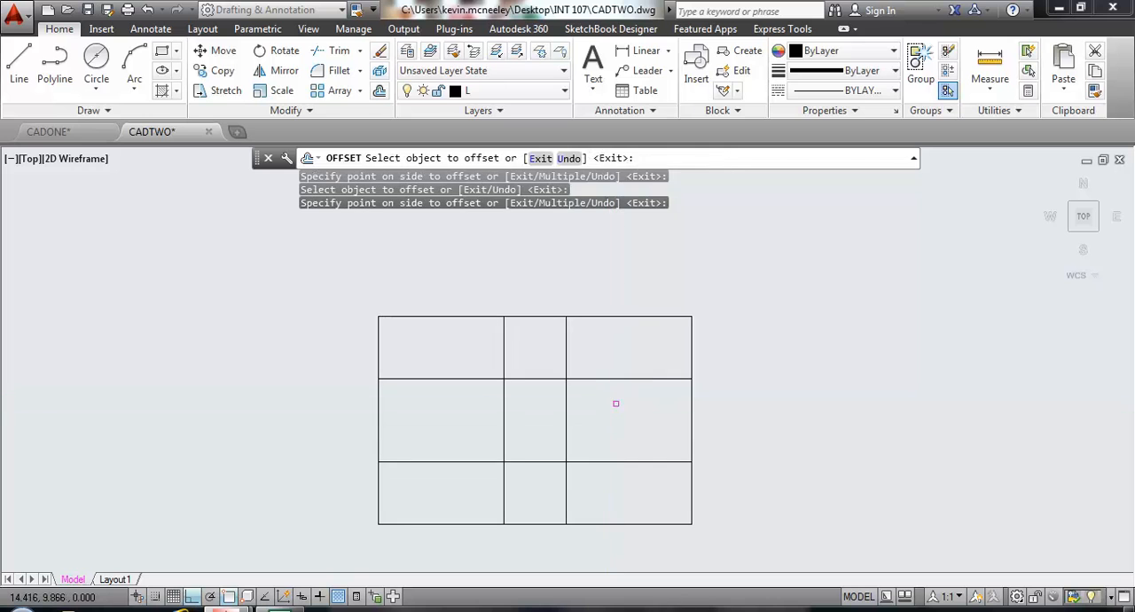
{"action": "key", "text": "Return"}
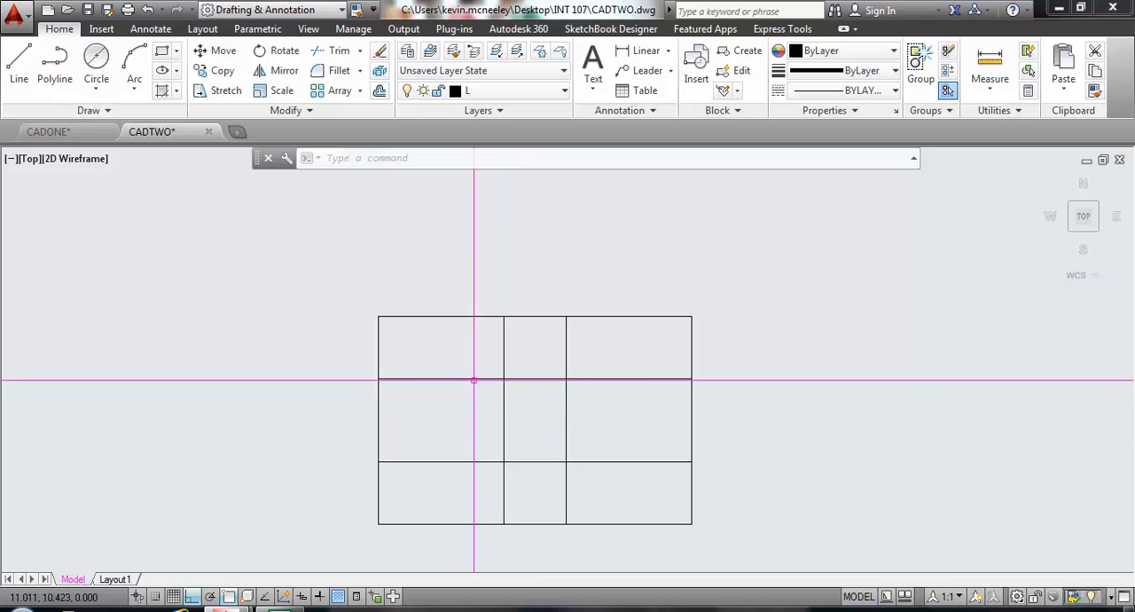
Using the four inner lines as cutting edges, trim both horizontal inner lines back to the segments between the two vertical lines.
{"action": "left_click", "coordinate": [337, 54]}
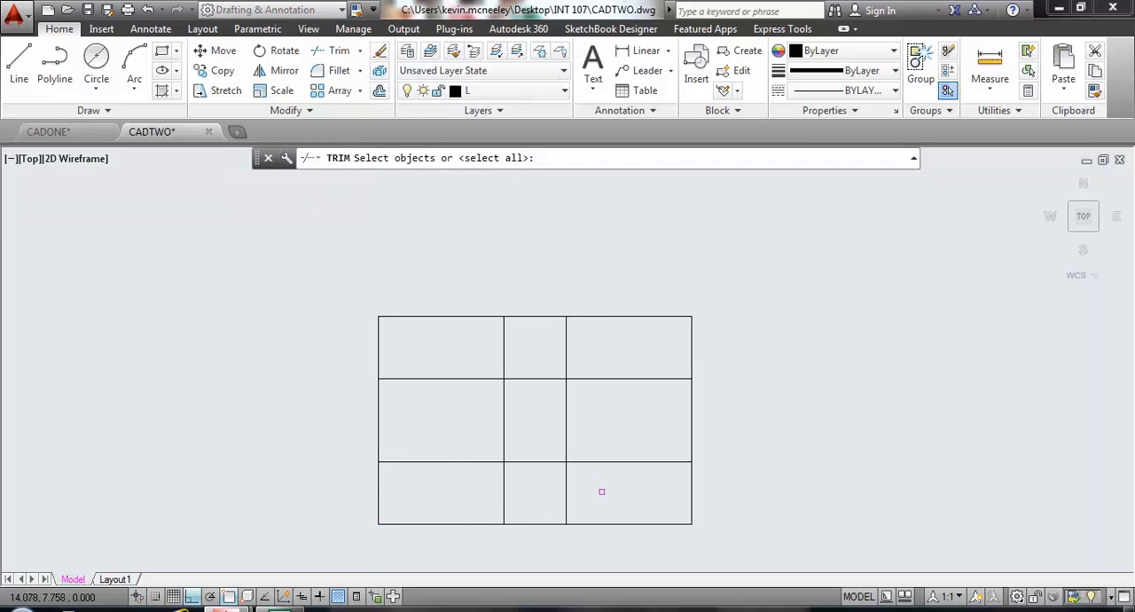
{"action": "left_click", "coordinate": [602, 490]}
{"action": "left_click", "coordinate": [444, 349]}
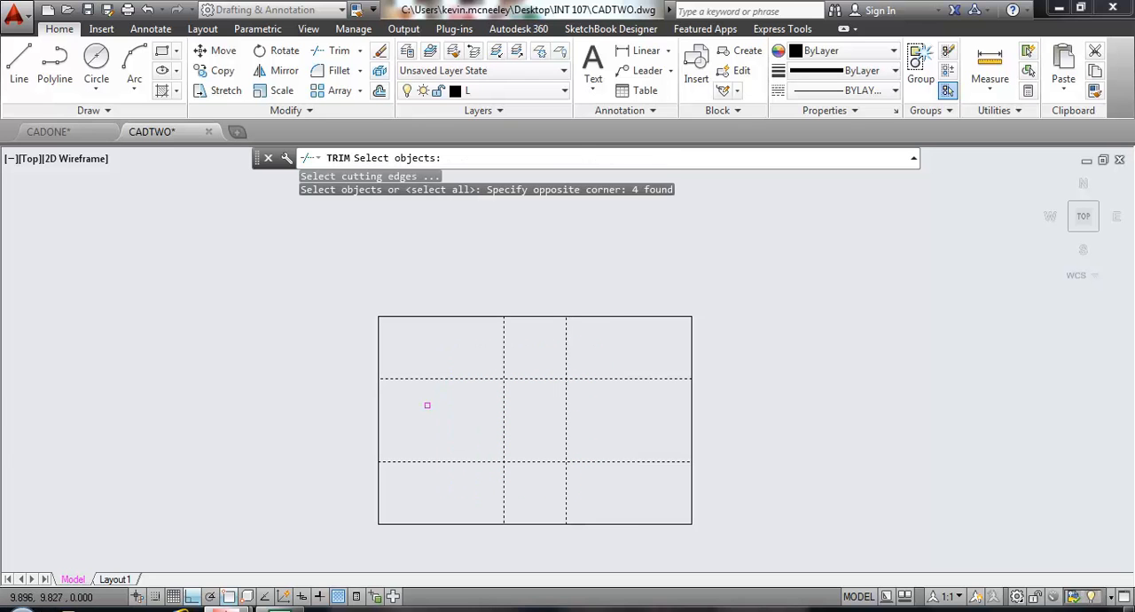
{"action": "key", "text": "Return"}
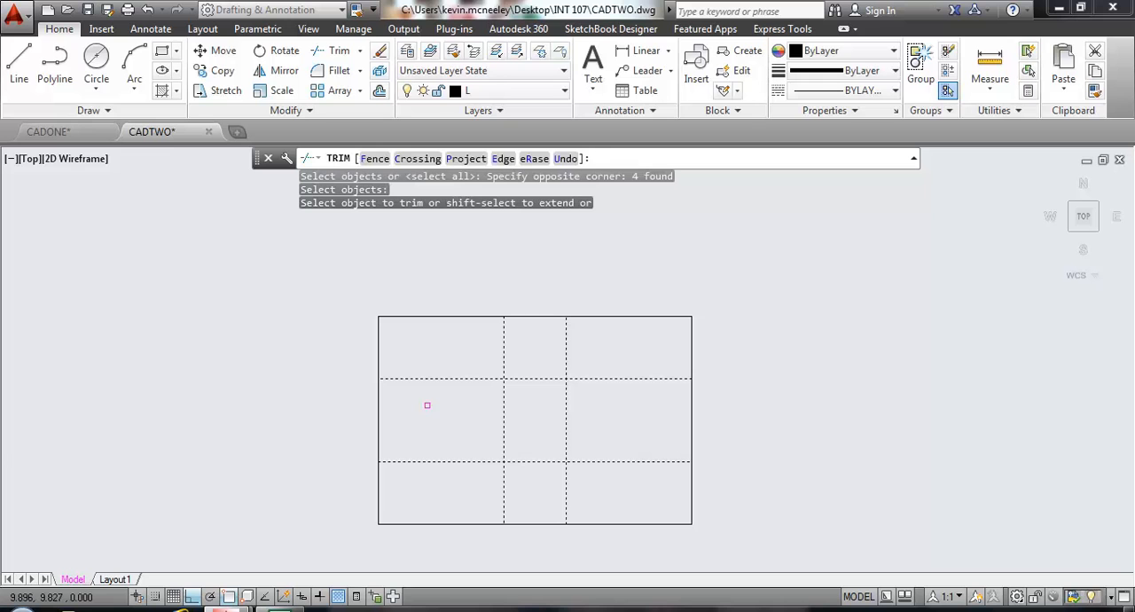
{"action": "left_click", "coordinate": [642, 480]}
{"action": "left_click", "coordinate": [619, 440]}
{"action": "left_click", "coordinate": [476, 488]}
{"action": "left_click", "coordinate": [456, 451]}
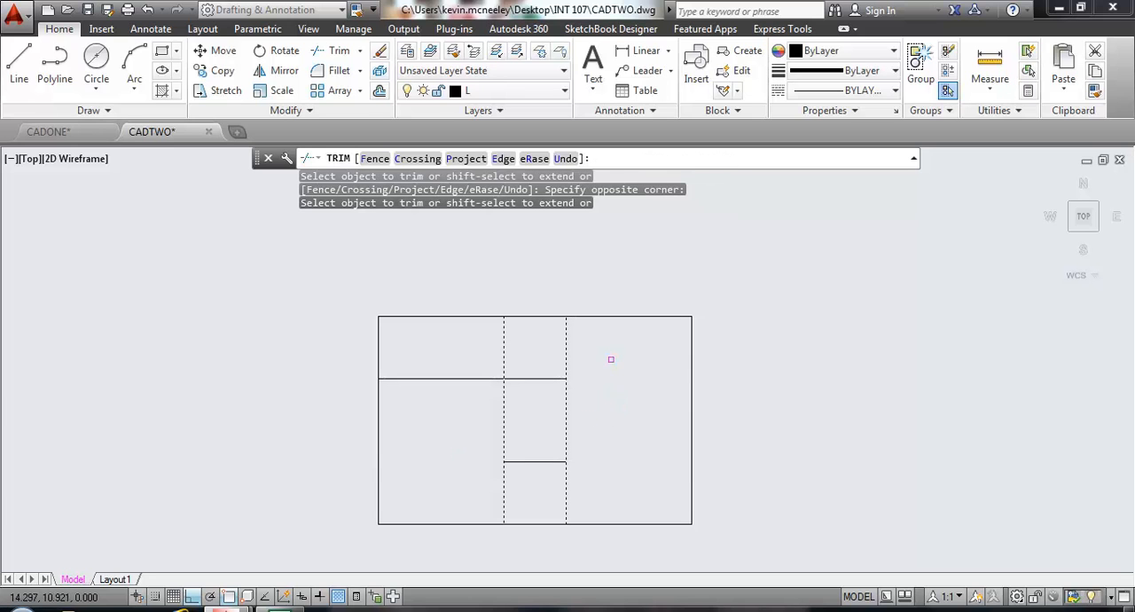
{"action": "left_click", "coordinate": [462, 417]}
{"action": "left_click", "coordinate": [449, 358]}
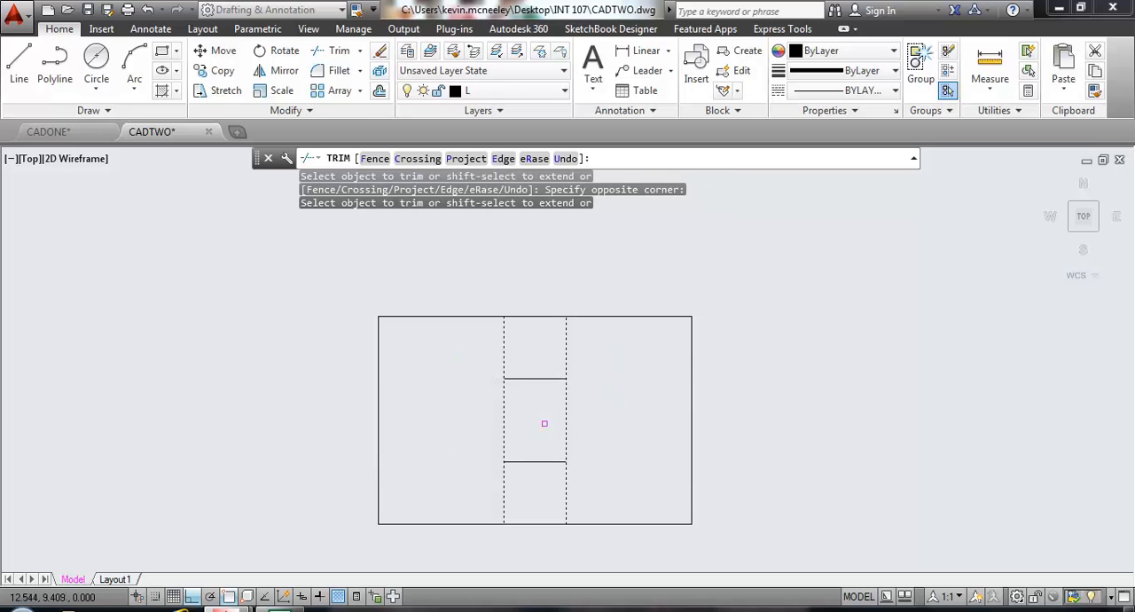
Trim the vertical lines between the two short horizontals, and the rectangle's bottom and top edges across the notch openings, to form an H.
{"action": "left_click", "coordinate": [580, 432]}
{"action": "left_click", "coordinate": [453, 432]}
{"action": "left_click", "coordinate": [537, 546]}
{"action": "left_click", "coordinate": [532, 510]}
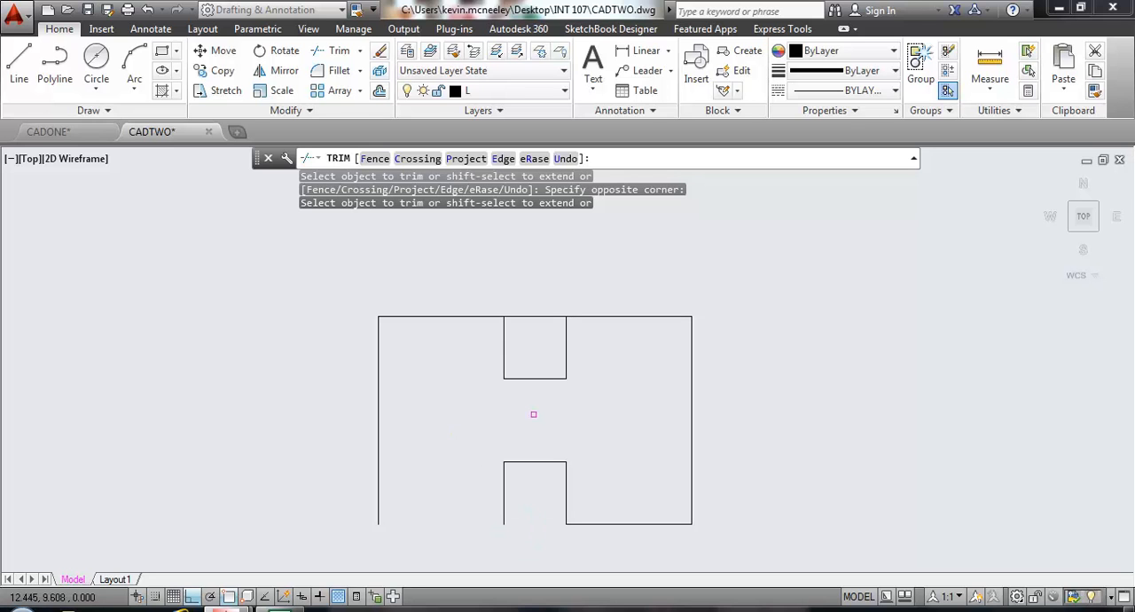
{"action": "left_click", "coordinate": [540, 348]}
{"action": "left_click", "coordinate": [538, 307]}
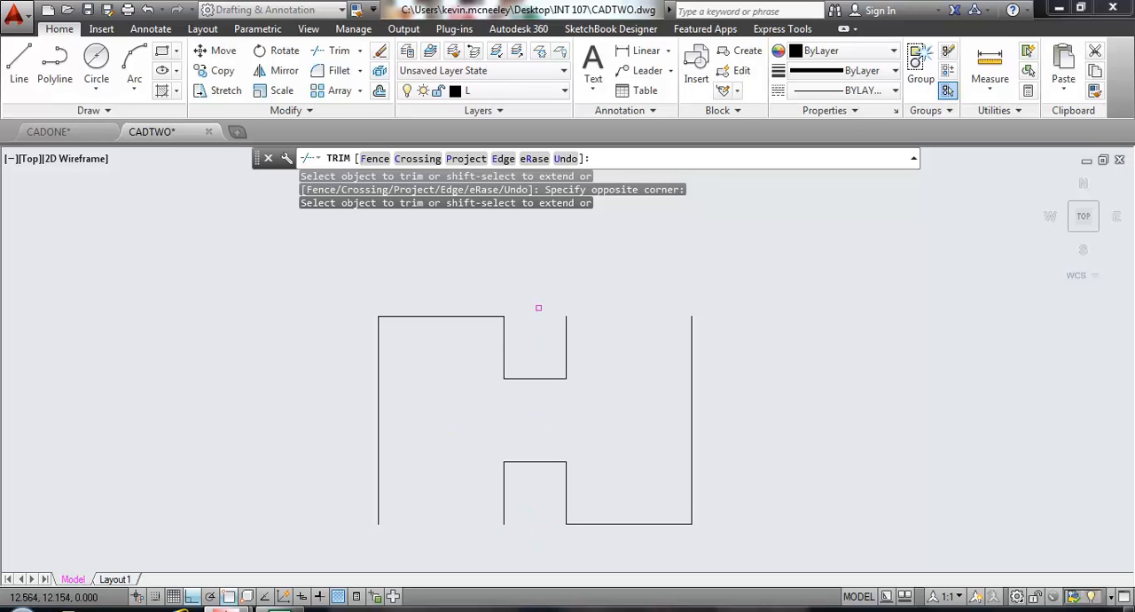
{"action": "key", "text": "Return"}
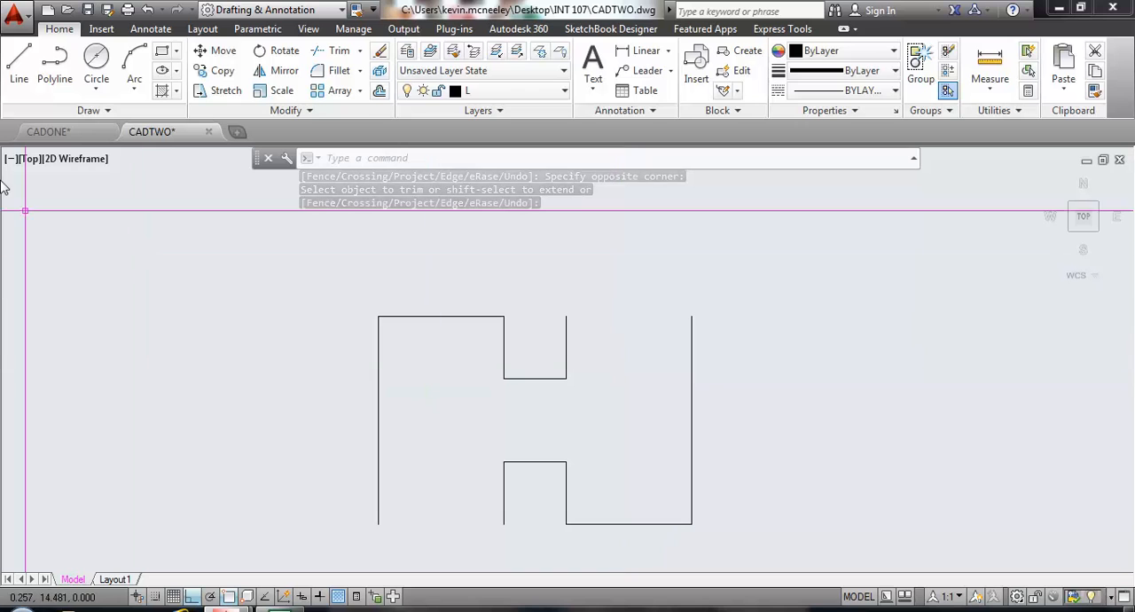
Draw the H's missing upper-right edge from the upper notch's right corner to the top end of the right side.
{"action": "left_click", "coordinate": [19, 60]}
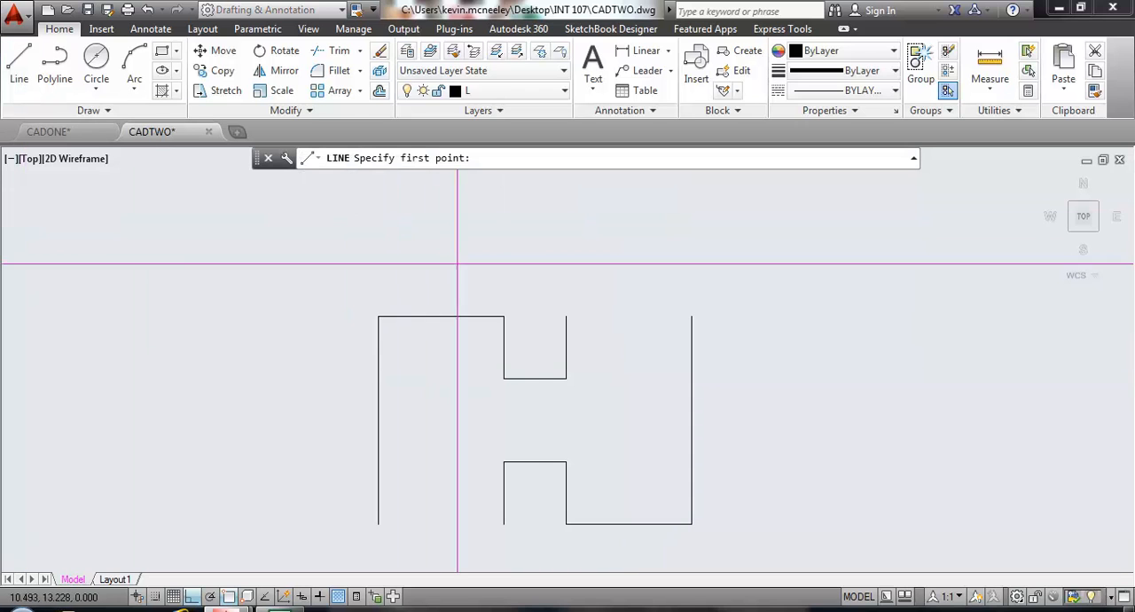
{"action": "left_click", "coordinate": [565, 316]}
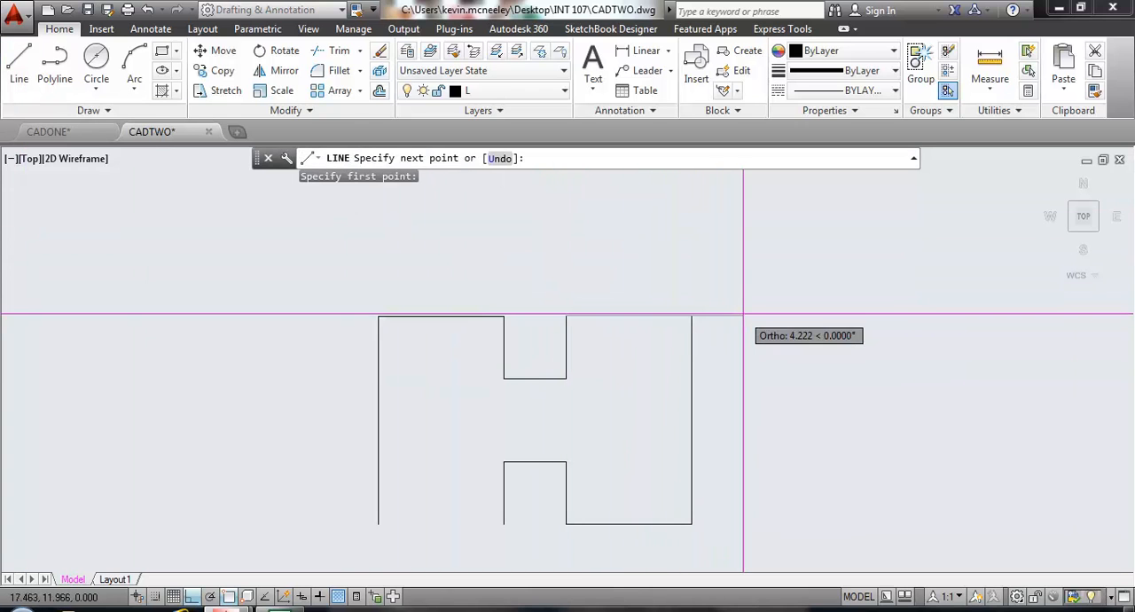
{"action": "left_click", "coordinate": [691, 316]}
{"action": "key", "text": "Return"}
{"action": "key", "text": "Return"}
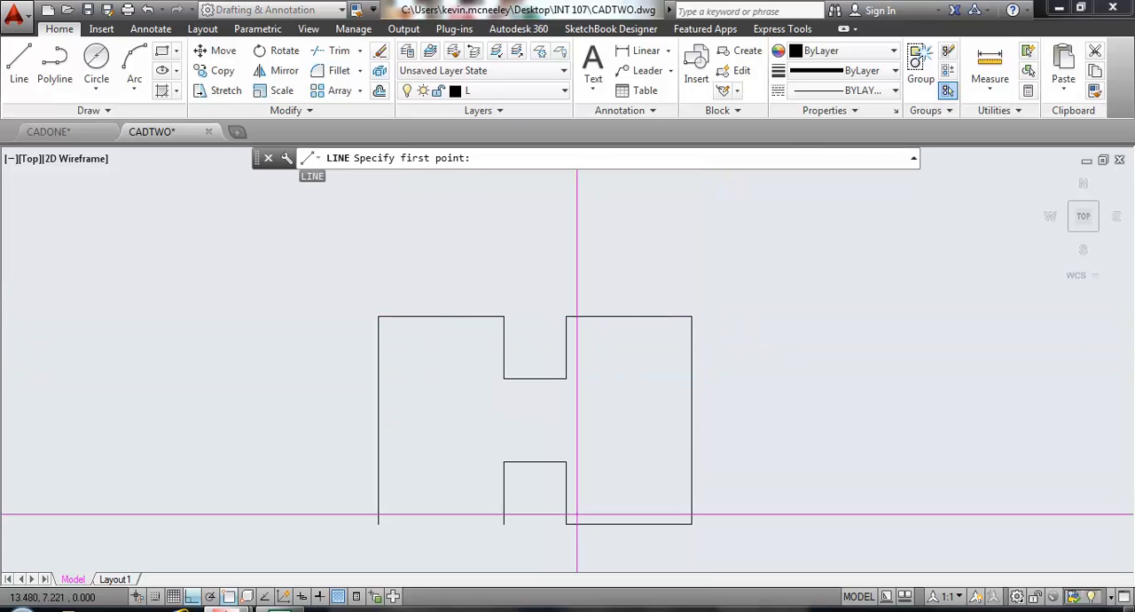
Draw the H's missing lower-left edge from the lower notch's left corner to the bottom end of the left side.
{"action": "left_click", "coordinate": [503, 523]}
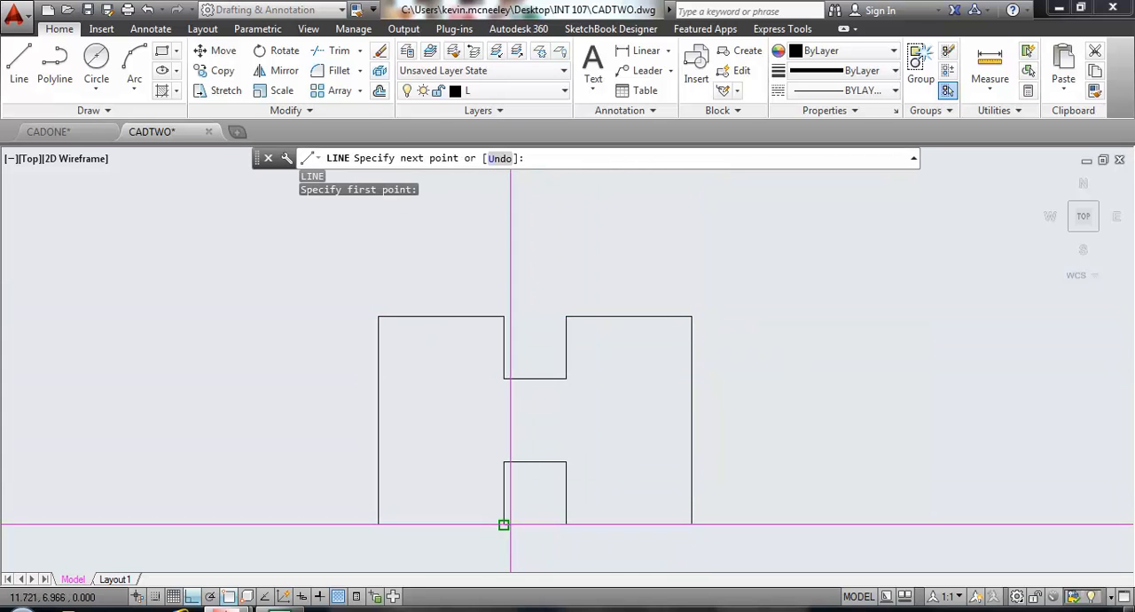
{"action": "left_click", "coordinate": [378, 523]}
{"action": "key", "text": "Return"}
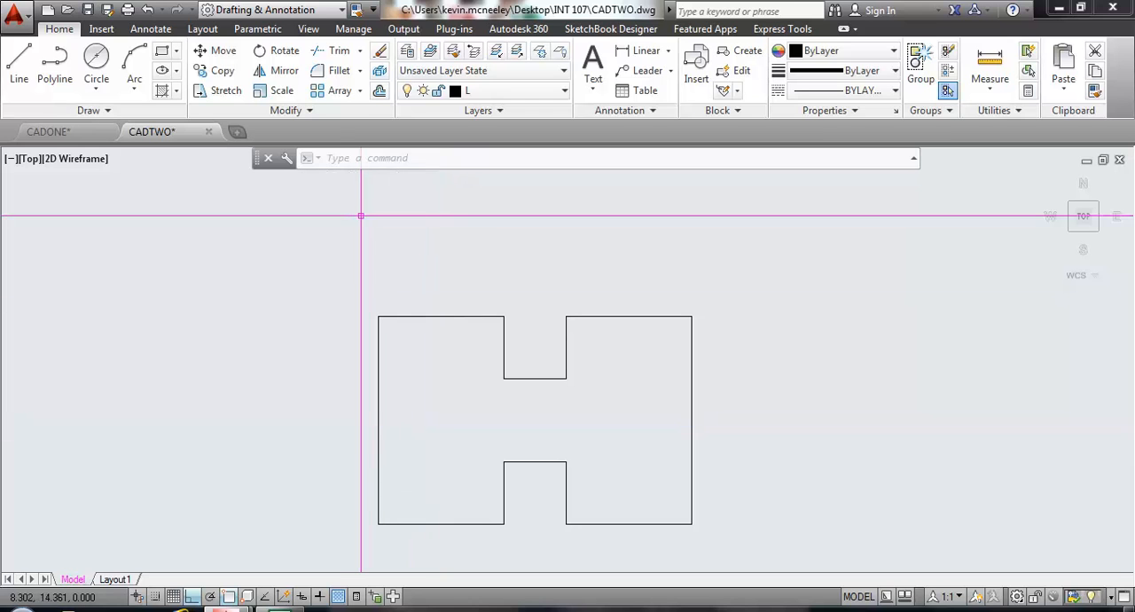
Offset the H's right and left sides inward by 1.5.
{"action": "left_click", "coordinate": [379, 92]}
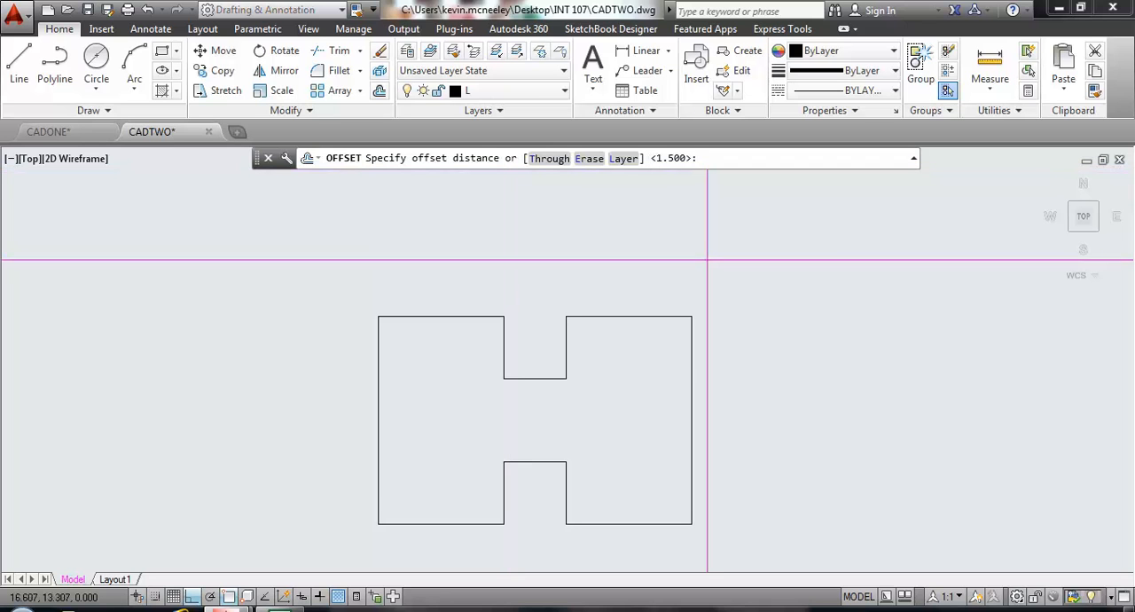
{"action": "key", "text": "Return"}
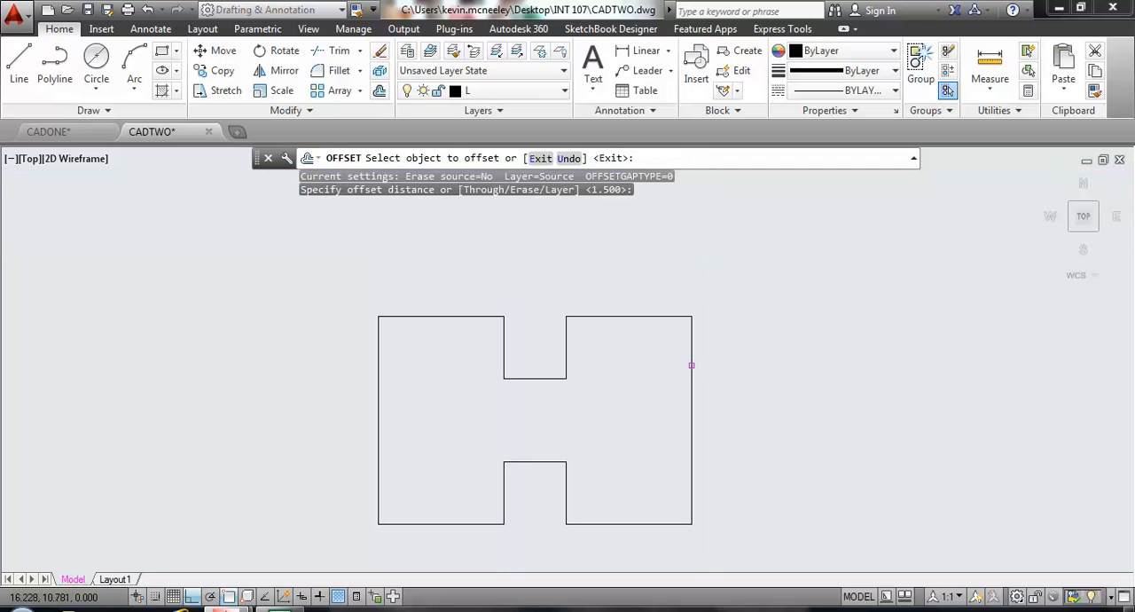
{"action": "left_click", "coordinate": [689, 372]}
{"action": "left_click", "coordinate": [658, 381]}
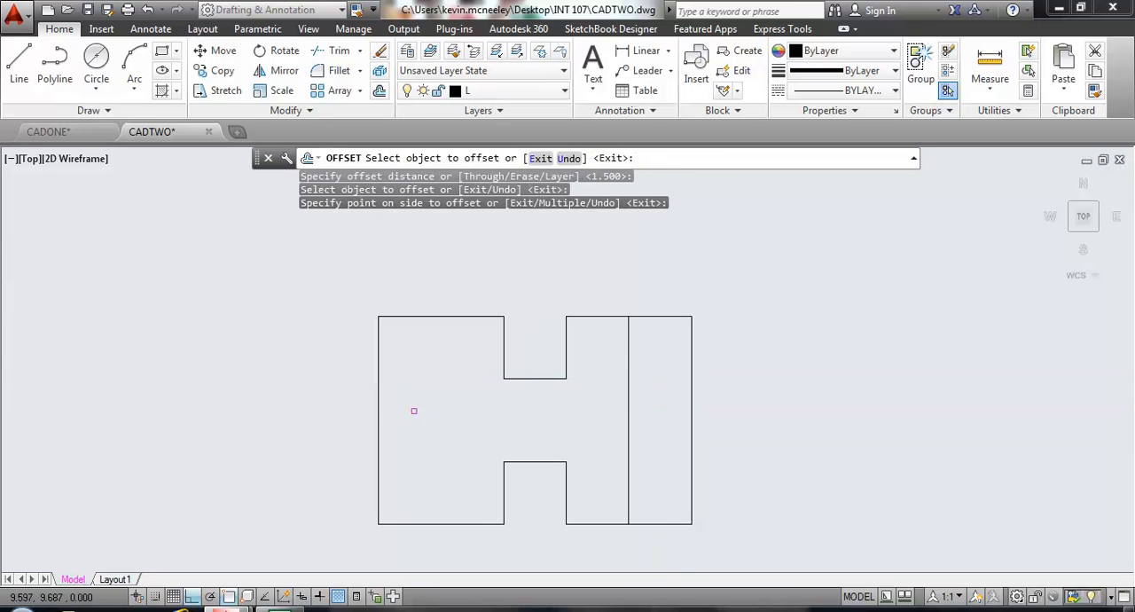
{"action": "left_click", "coordinate": [377, 400]}
{"action": "left_click", "coordinate": [436, 400]}
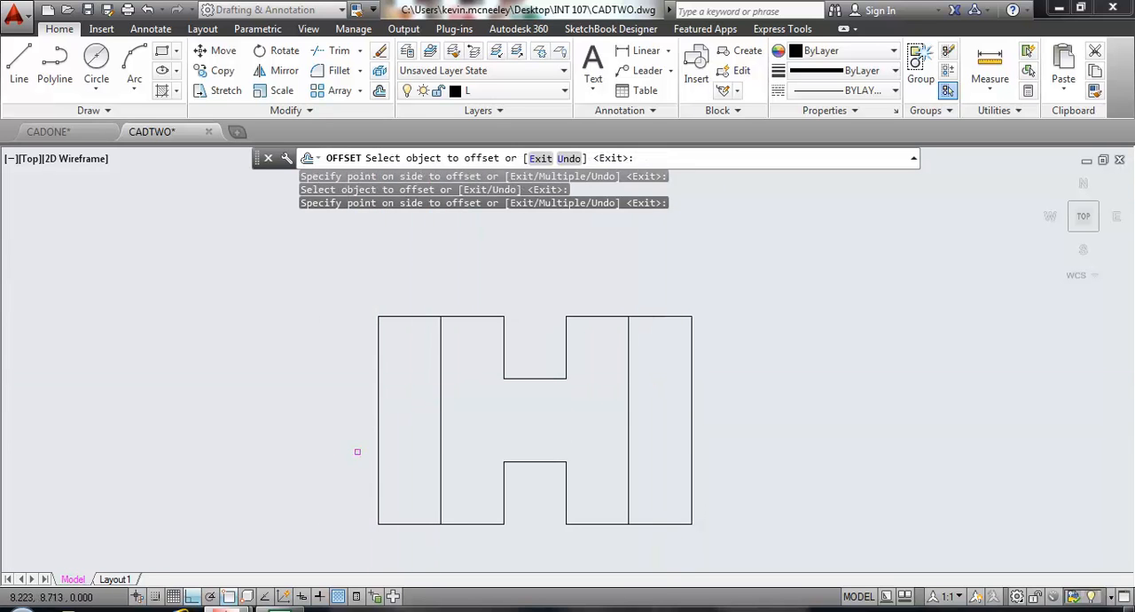
{"action": "key", "text": "Return"}
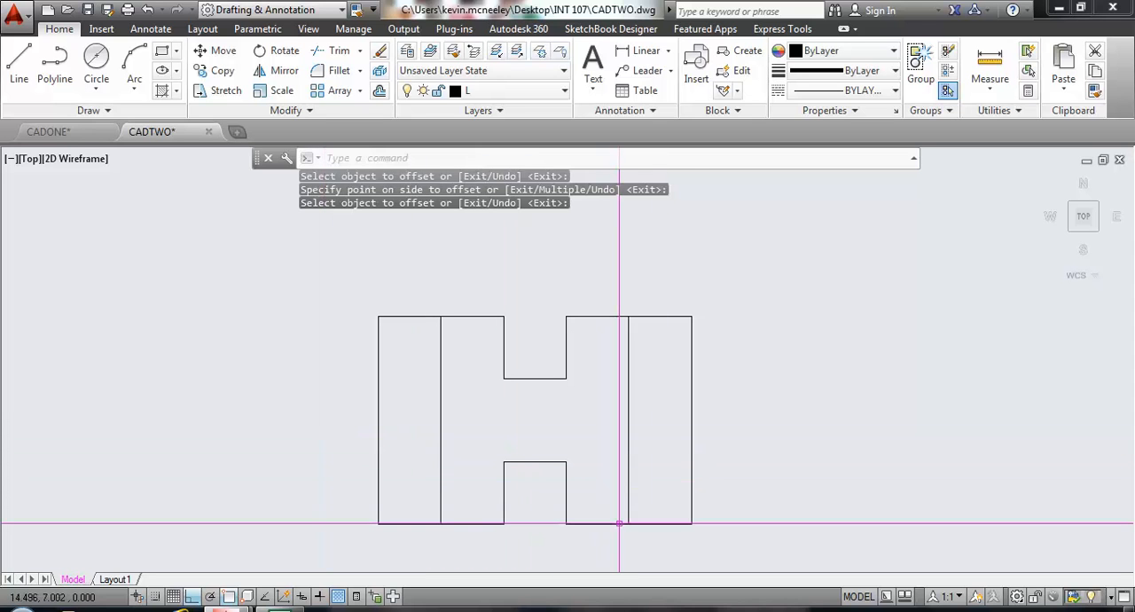
Offset the H's two bottom edges and two top edges inward by 1.5.
{"action": "key", "text": "Return"}
{"action": "key", "text": "Return"}
{"action": "left_click", "coordinate": [672, 523]}
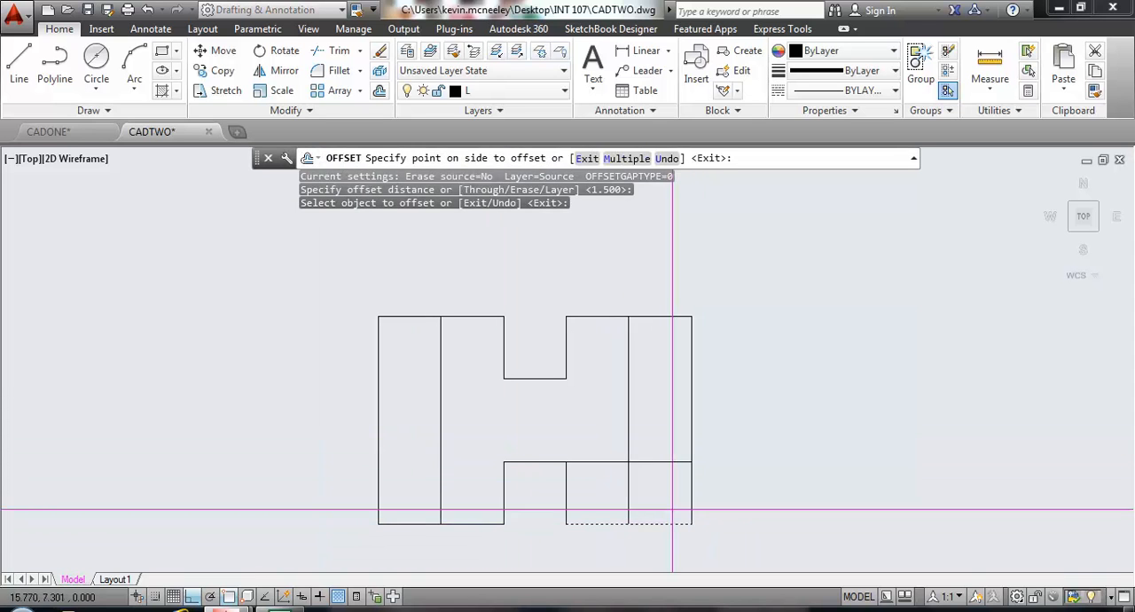
{"action": "left_click", "coordinate": [673, 428]}
{"action": "left_click", "coordinate": [408, 523]}
{"action": "left_click", "coordinate": [410, 426]}
{"action": "left_click", "coordinate": [664, 316]}
{"action": "left_click", "coordinate": [676, 358]}
{"action": "left_click", "coordinate": [412, 316]}
{"action": "left_click", "coordinate": [413, 348]}
{"action": "key", "text": "Return"}
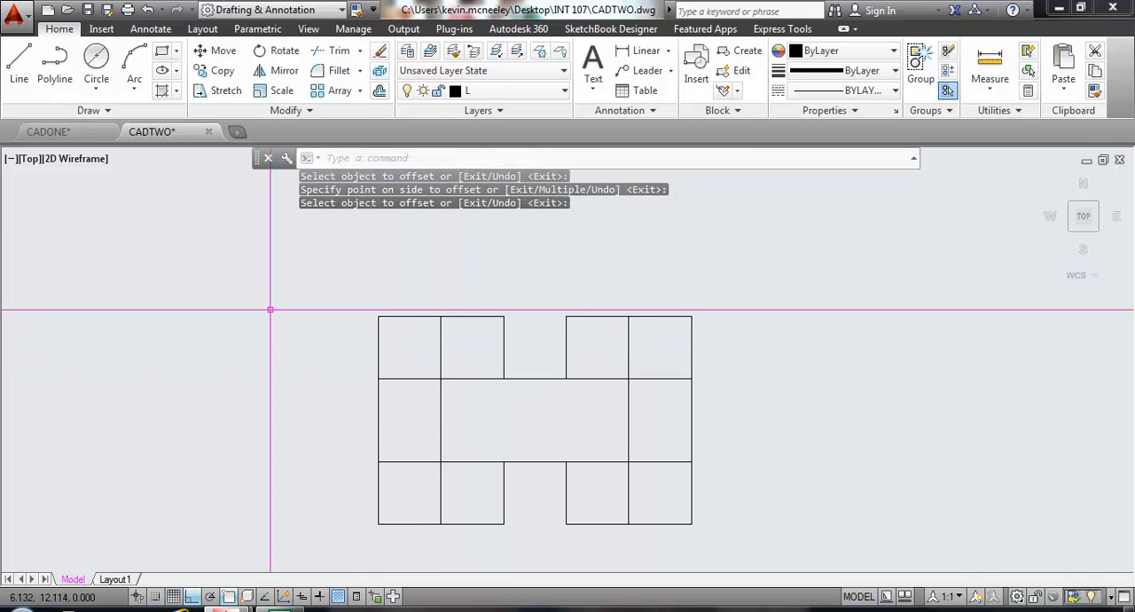
Using the six new offset lines as cutting edges, trim the outline's left and right sides between the upper and lower horizontals.
{"action": "left_click", "coordinate": [339, 52]}
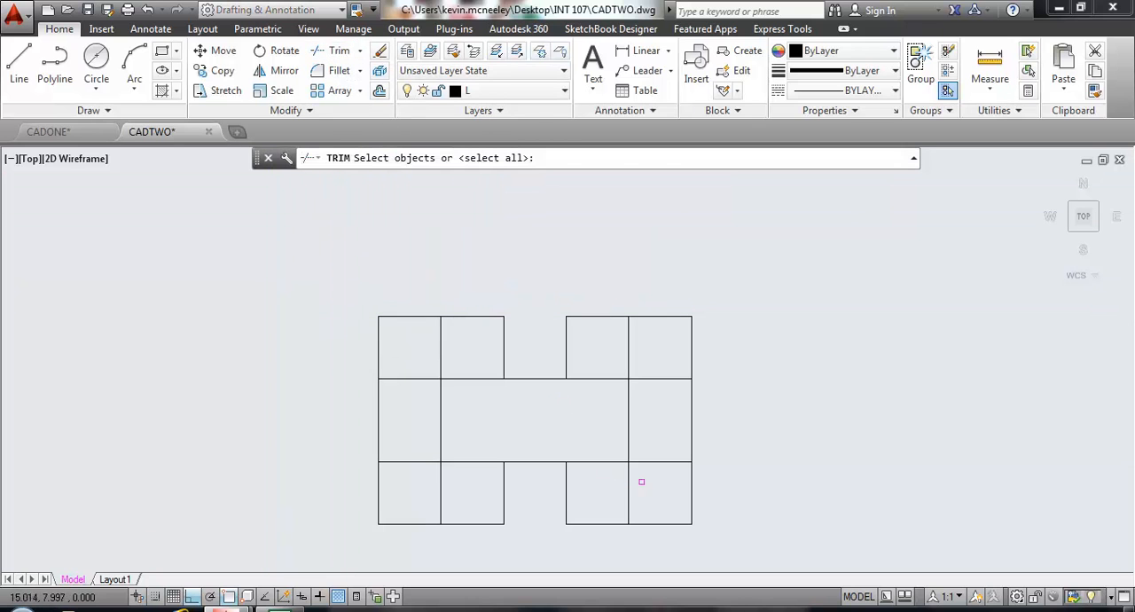
{"action": "left_click", "coordinate": [664, 486]}
{"action": "left_click", "coordinate": [589, 349]}
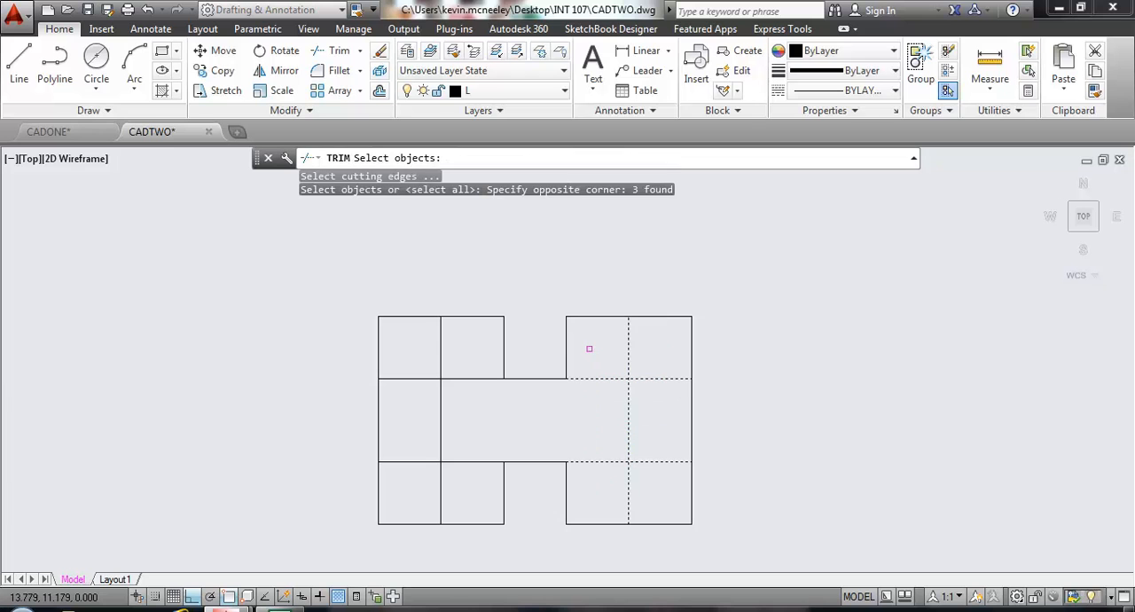
{"action": "left_click", "coordinate": [462, 494]}
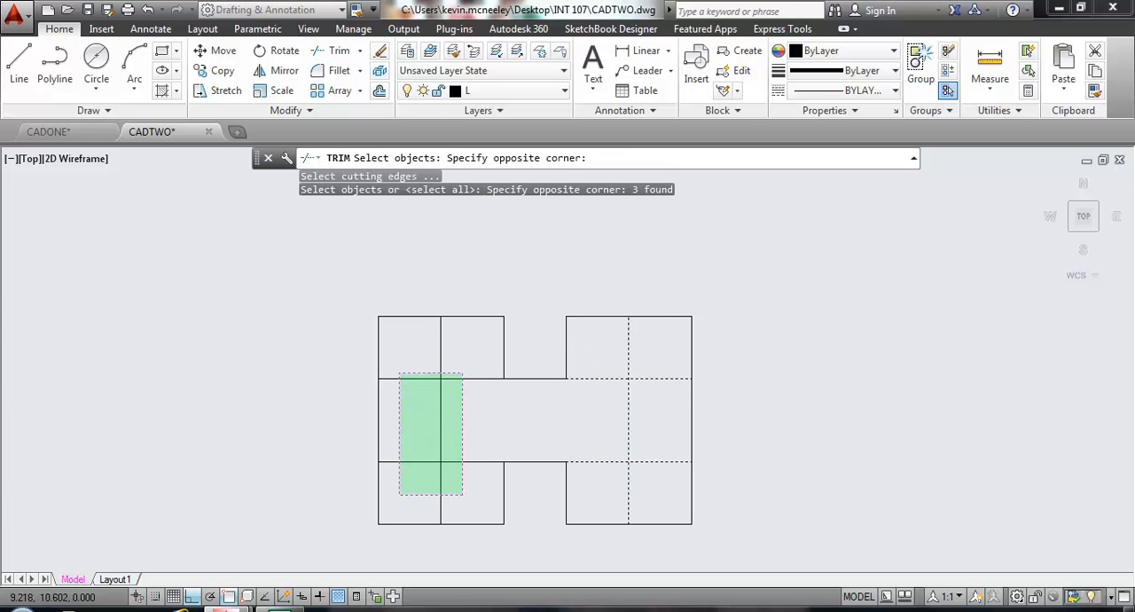
{"action": "left_click", "coordinate": [391, 358]}
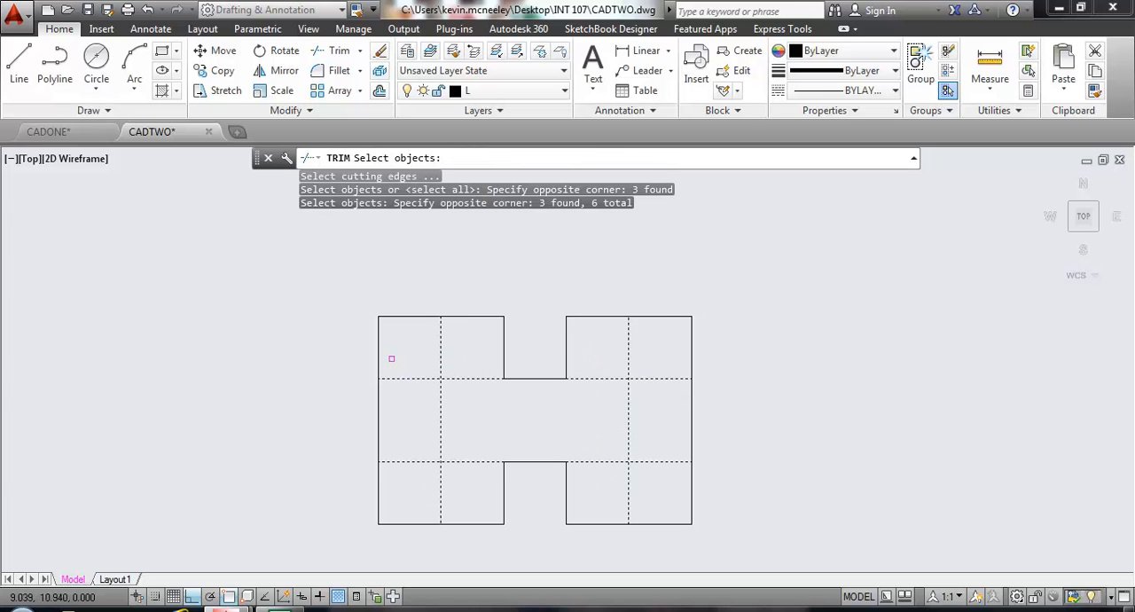
{"action": "key", "text": "Return"}
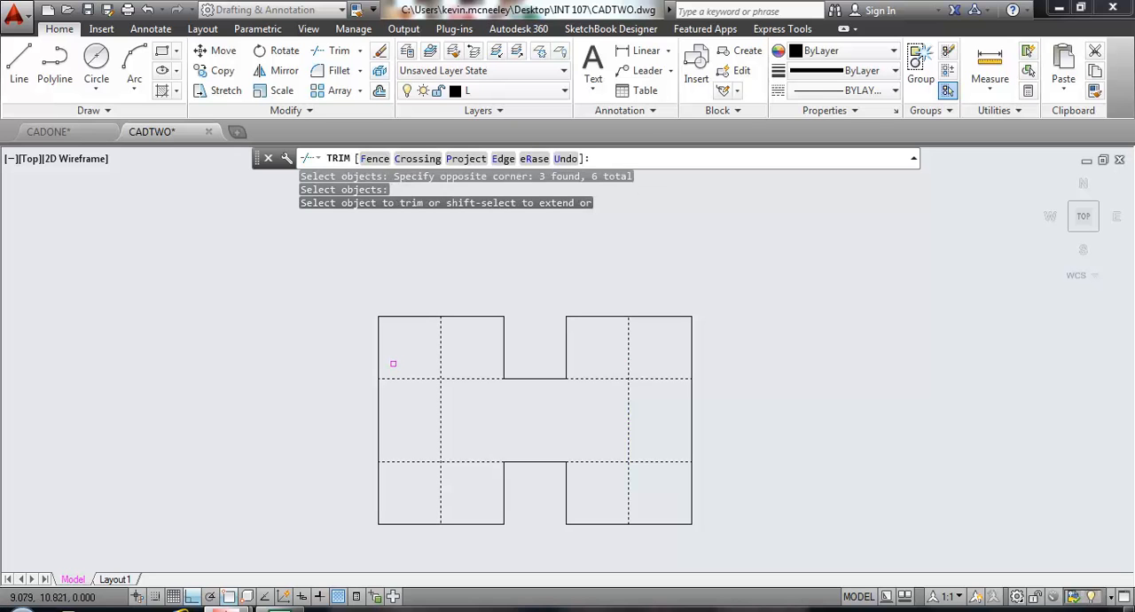
{"action": "left_click", "coordinate": [389, 395]}
{"action": "left_click", "coordinate": [359, 411]}
{"action": "left_click", "coordinate": [718, 430]}
{"action": "left_click", "coordinate": [668, 417]}
Trim the right inner vertical's two ends and the horizontals inward of it, leaving a clean notch in the right side.
{"action": "left_click", "coordinate": [628, 501]}
{"action": "left_click", "coordinate": [599, 460]}
{"action": "left_click", "coordinate": [592, 378]}
{"action": "left_click", "coordinate": [628, 360]}
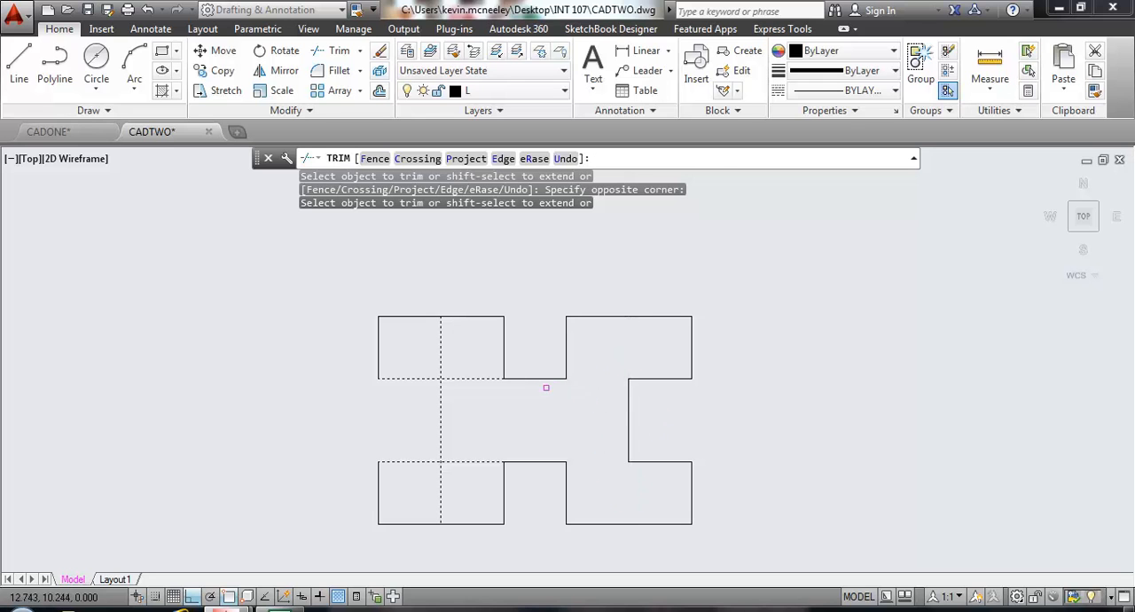
Trim the left inner vertical's two ends and the horizontals inward of it, leaving a matching notch in the left side.
{"action": "left_click", "coordinate": [475, 403]}
{"action": "left_click", "coordinate": [453, 361]}
{"action": "left_click", "coordinate": [483, 432]}
{"action": "left_click", "coordinate": [472, 465]}
{"action": "left_click", "coordinate": [468, 364]}
{"action": "left_click", "coordinate": [425, 348]}
{"action": "key", "text": "Return"}
Save the drawing CADTWO.dwg with the finished four-notch outline.
{"action": "middle_click_drag", "start_coordinate": [280, 420], "coordinate": [308, 395]}
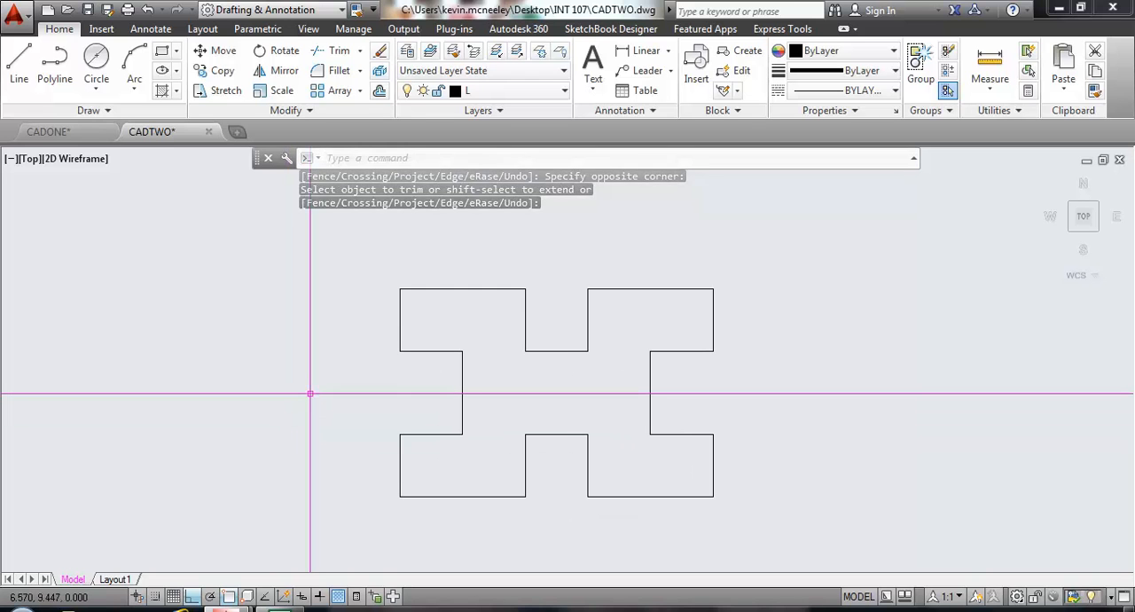
{"action": "key", "text": "ctrl+s"}
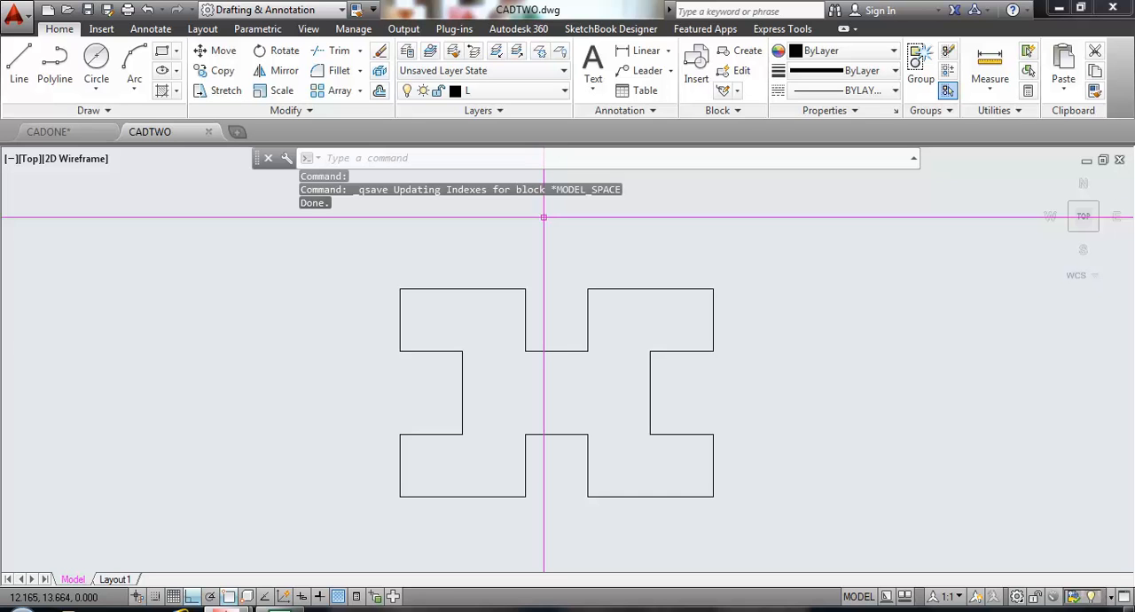
{"action": "middle_click_drag", "start_coordinate": [492, 377], "coordinate": [499, 362]}
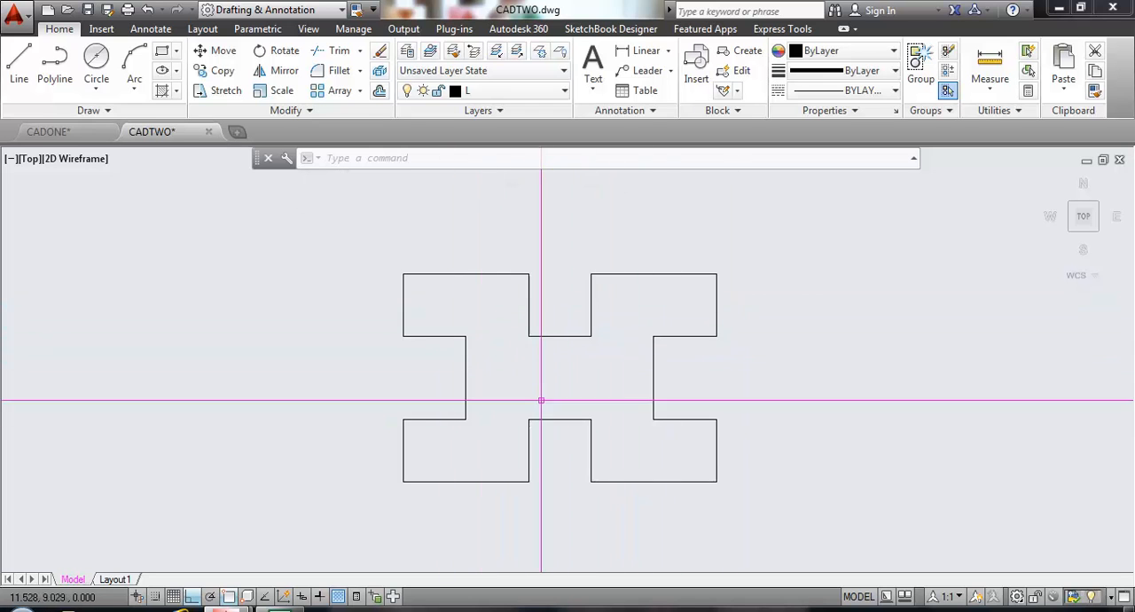